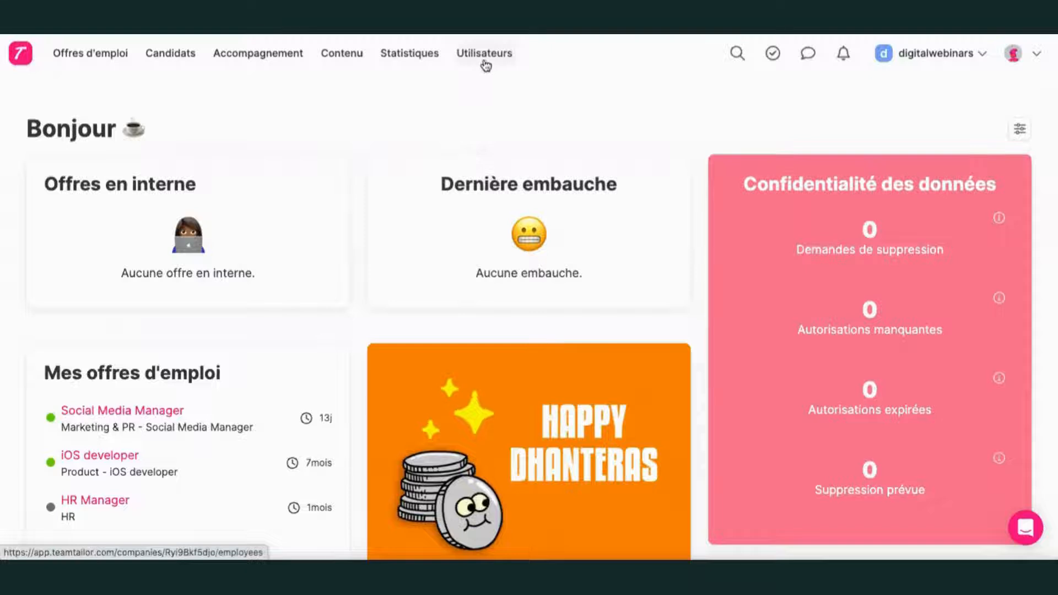
Open the content page overview and look through all career site, location, department and template pages, including the inactive ones
{"action": "left_click", "coordinate": [349, 54]}
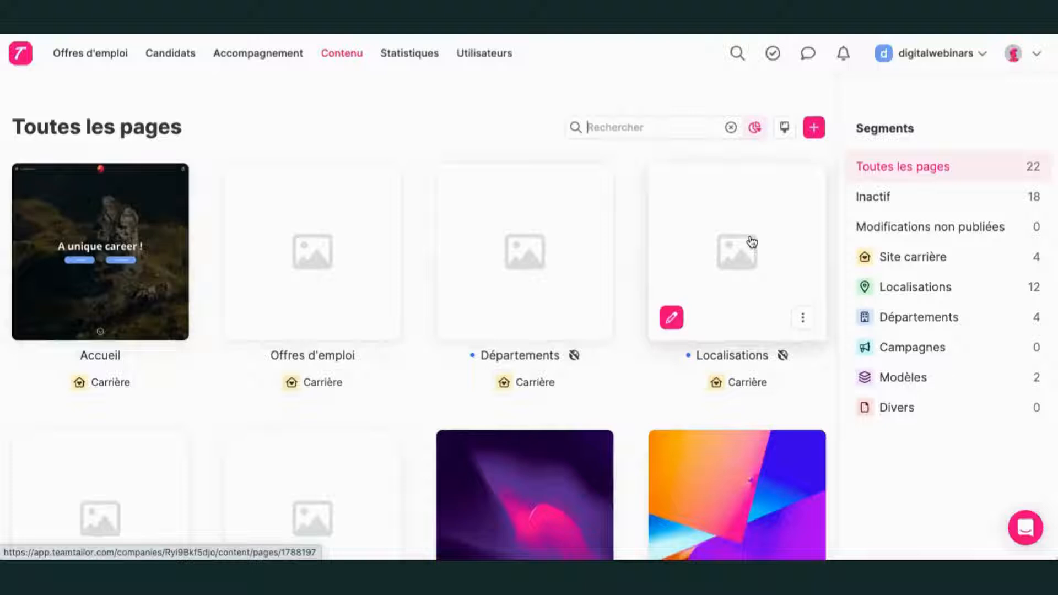
{"action": "scroll", "coordinate": [752, 242], "scroll_direction": "down", "scroll_amount": 5}
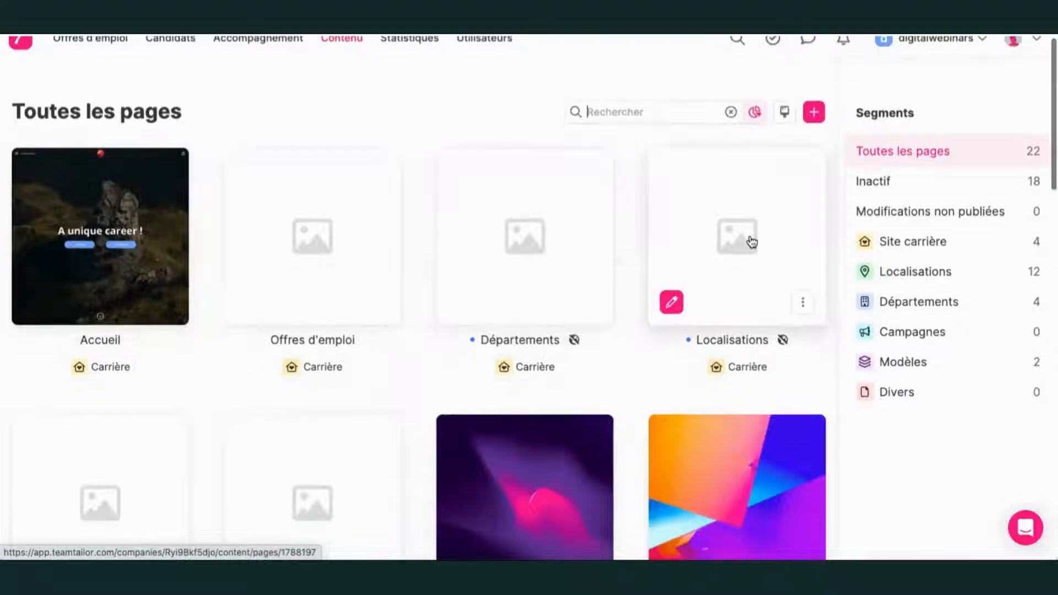
{"action": "scroll", "coordinate": [752, 243], "scroll_direction": "down", "scroll_amount": 2}
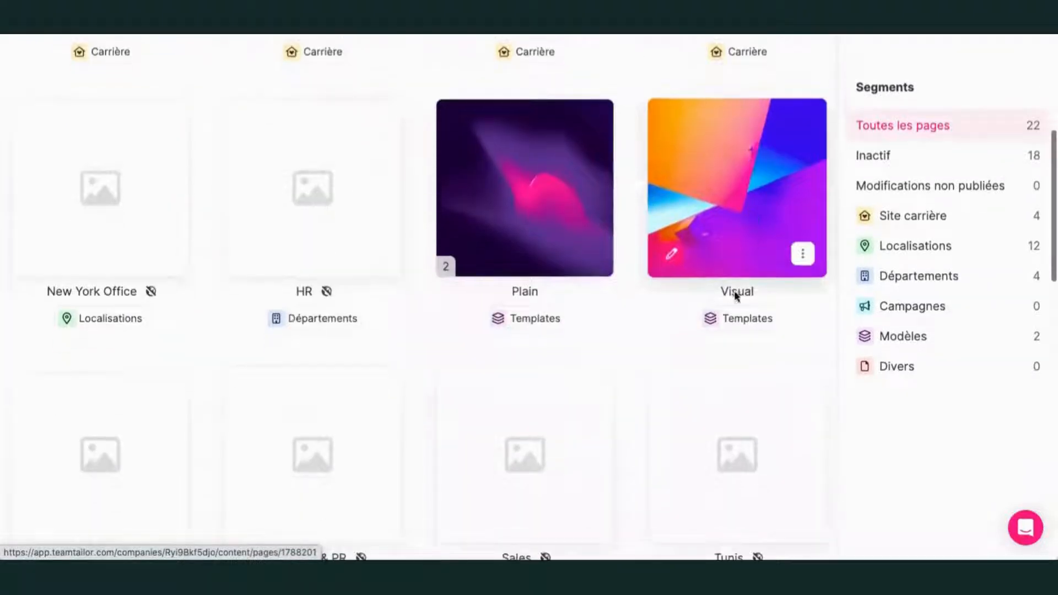
{"action": "scroll", "coordinate": [785, 449], "scroll_direction": "down", "scroll_amount": 17}
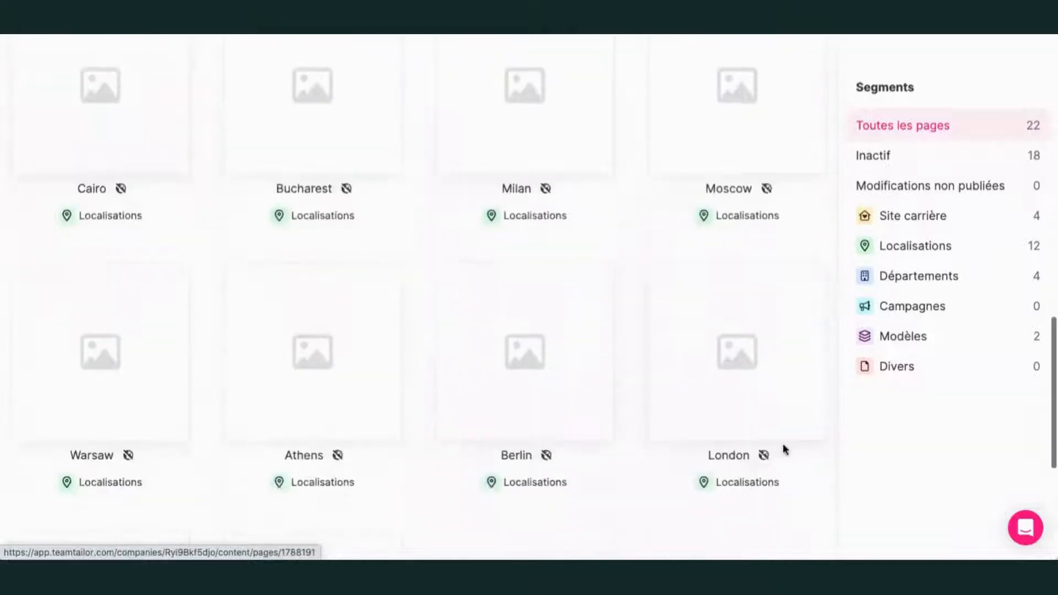
{"action": "scroll", "coordinate": [785, 449], "scroll_direction": "up", "scroll_amount": 20}
{"action": "scroll", "coordinate": [785, 448], "scroll_direction": "down", "scroll_amount": 6}
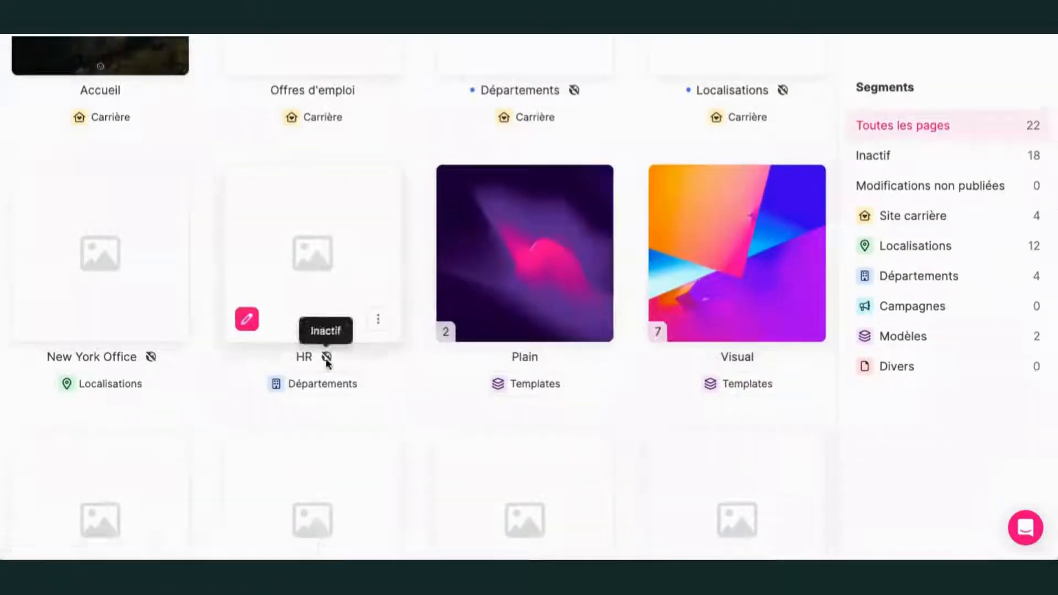
{"action": "scroll", "coordinate": [326, 359], "scroll_direction": "down", "scroll_amount": 4}
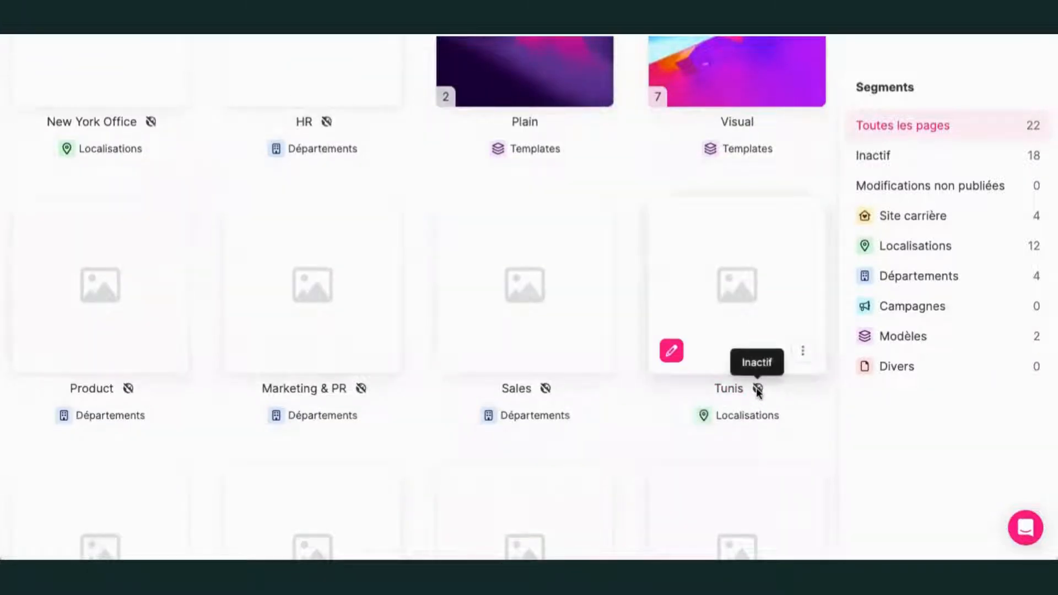
{"action": "scroll", "coordinate": [758, 391], "scroll_direction": "up", "scroll_amount": 1}
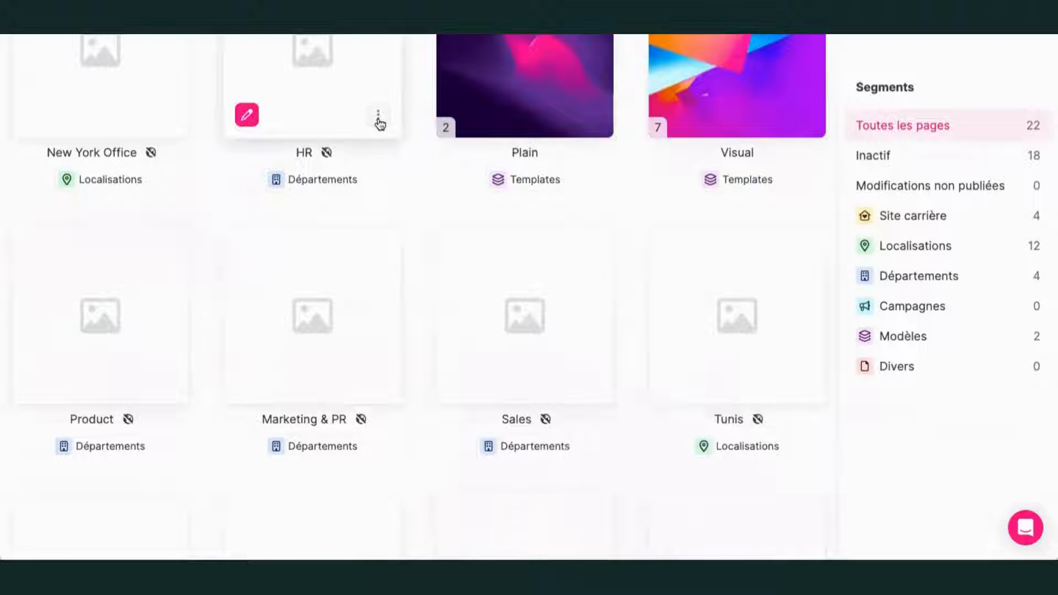
Examine the available page options, including the Actif switch, for the HR department page and the Départements career page
{"action": "left_click", "coordinate": [378, 118]}
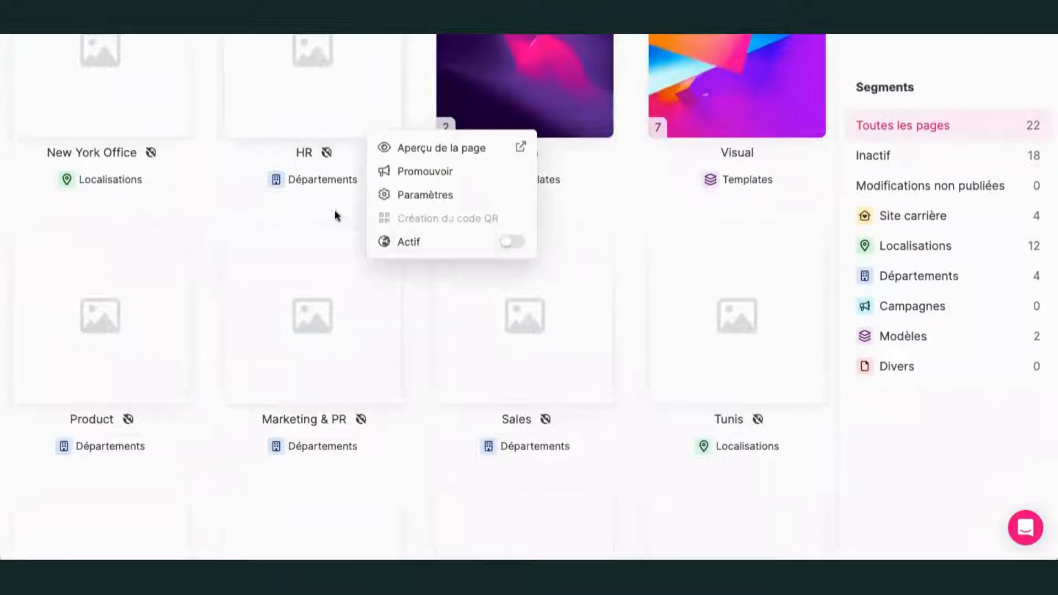
{"action": "left_click", "coordinate": [332, 214]}
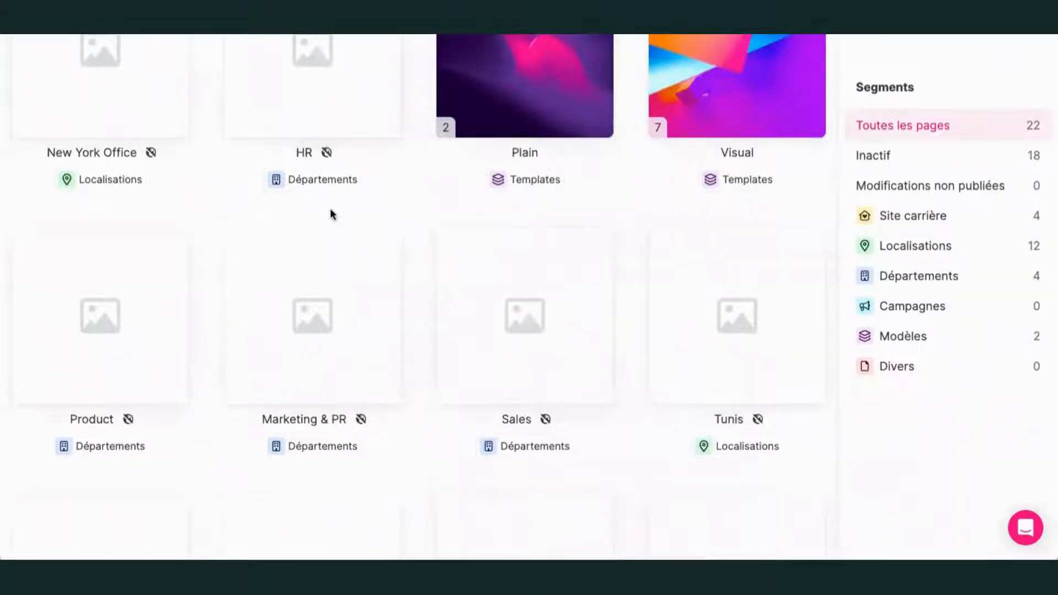
{"action": "scroll", "coordinate": [331, 214], "scroll_direction": "up", "scroll_amount": 8}
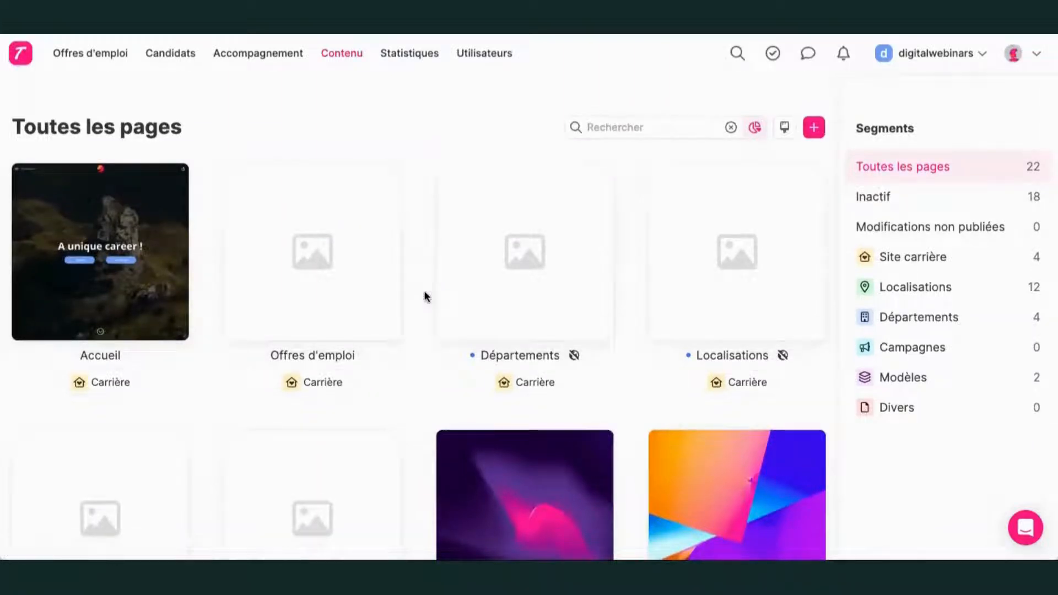
{"action": "scroll", "coordinate": [425, 296], "scroll_direction": "down", "scroll_amount": 3}
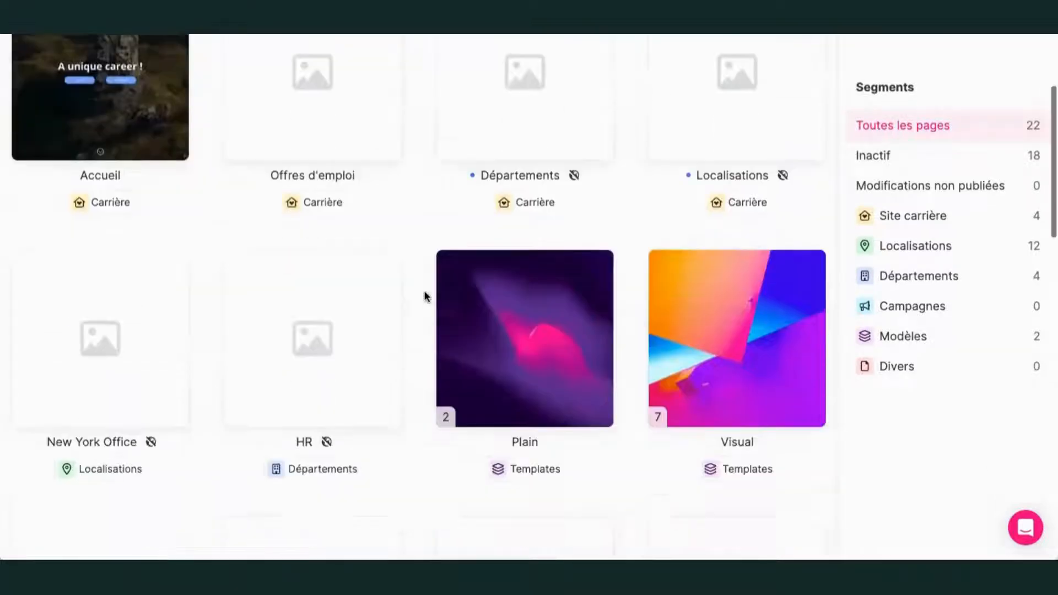
{"action": "scroll", "coordinate": [428, 297], "scroll_direction": "down", "scroll_amount": 1}
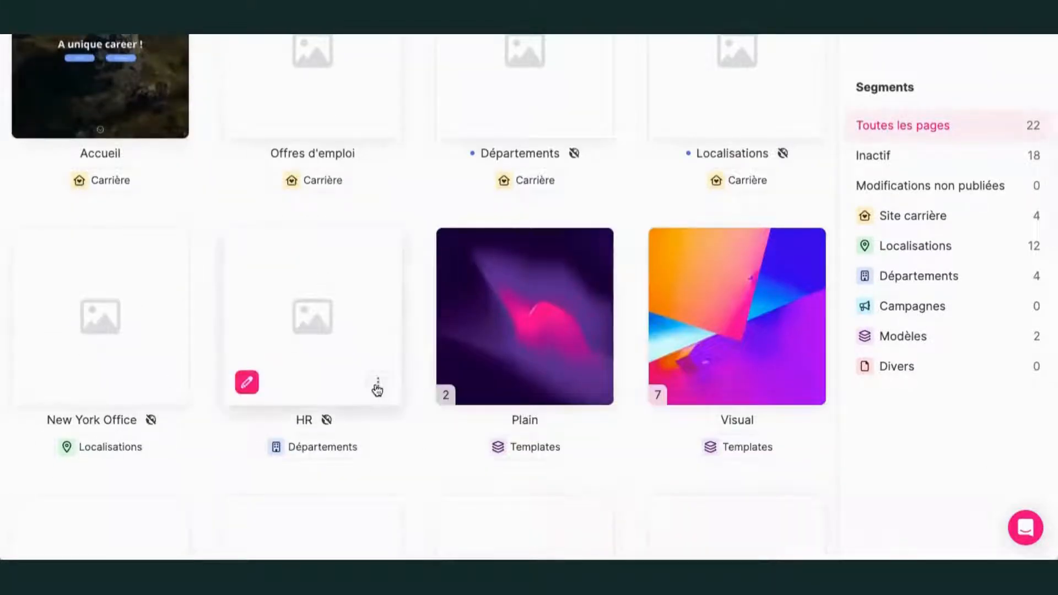
{"action": "left_click", "coordinate": [377, 385]}
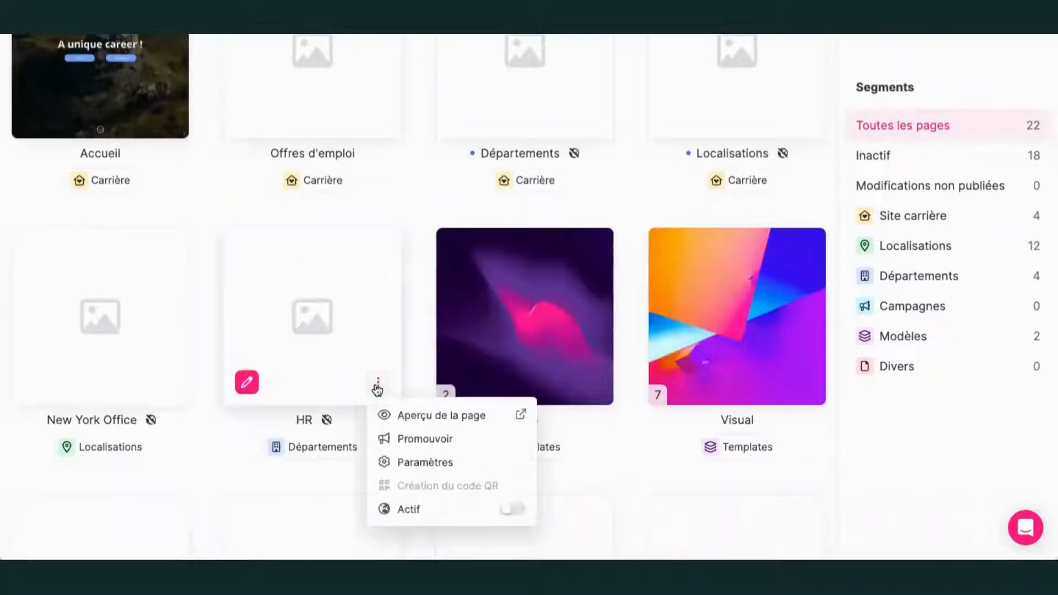
{"action": "left_click", "coordinate": [409, 190]}
{"action": "scroll", "coordinate": [409, 190], "scroll_direction": "up", "scroll_amount": 3}
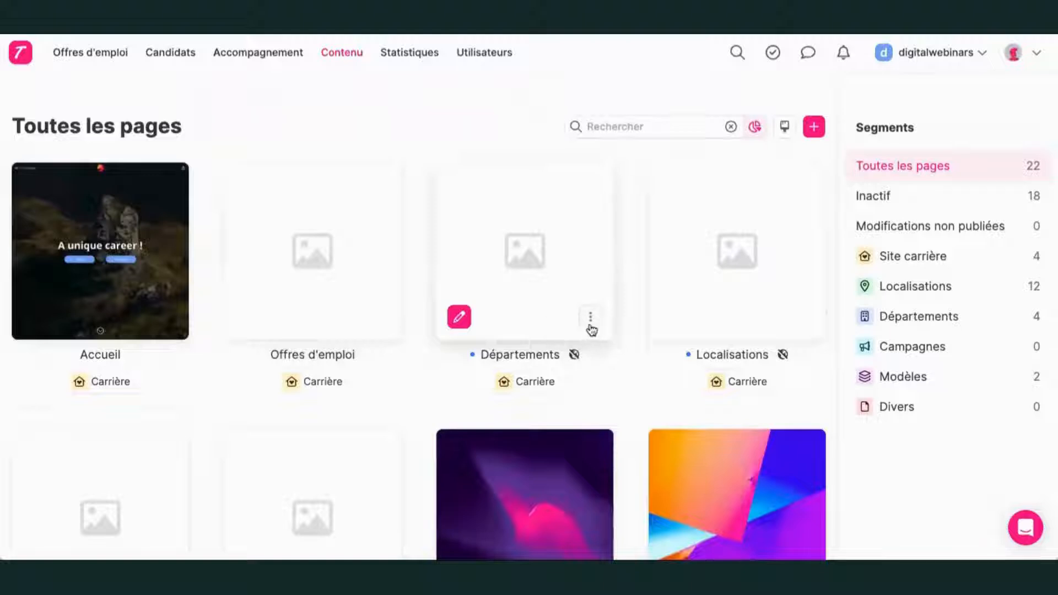
{"action": "left_click", "coordinate": [590, 318]}
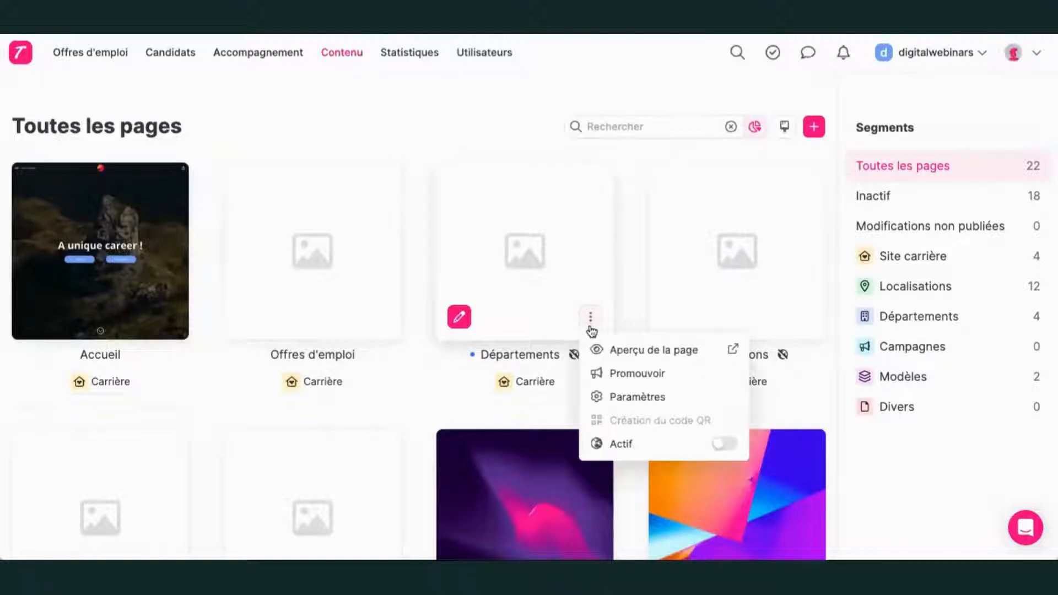
{"action": "left_click", "coordinate": [442, 393]}
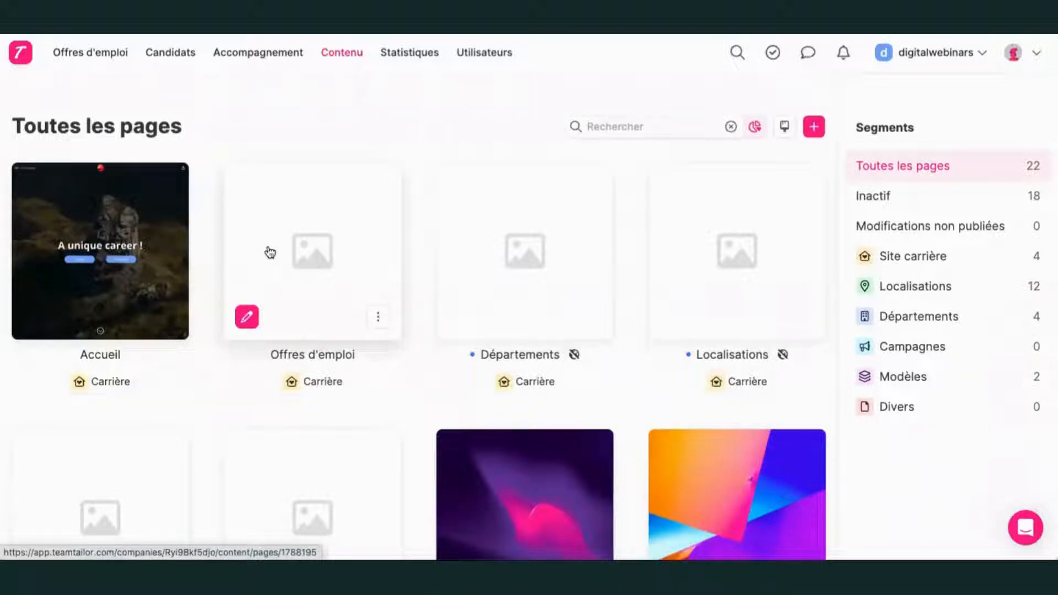
Open the Accueil page in the content editor and look through its sections from cover to job listings and beyond
{"action": "scroll", "coordinate": [136, 223], "scroll_direction": "down", "scroll_amount": 1}
{"action": "left_click", "coordinate": [136, 223]}
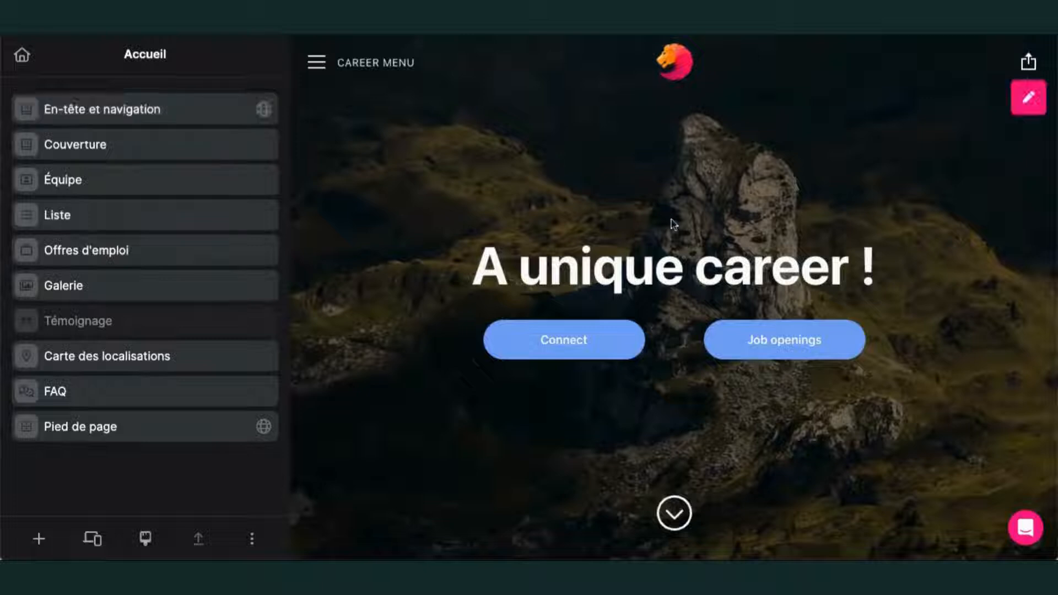
{"action": "scroll", "coordinate": [673, 223], "scroll_direction": "down", "scroll_amount": 10}
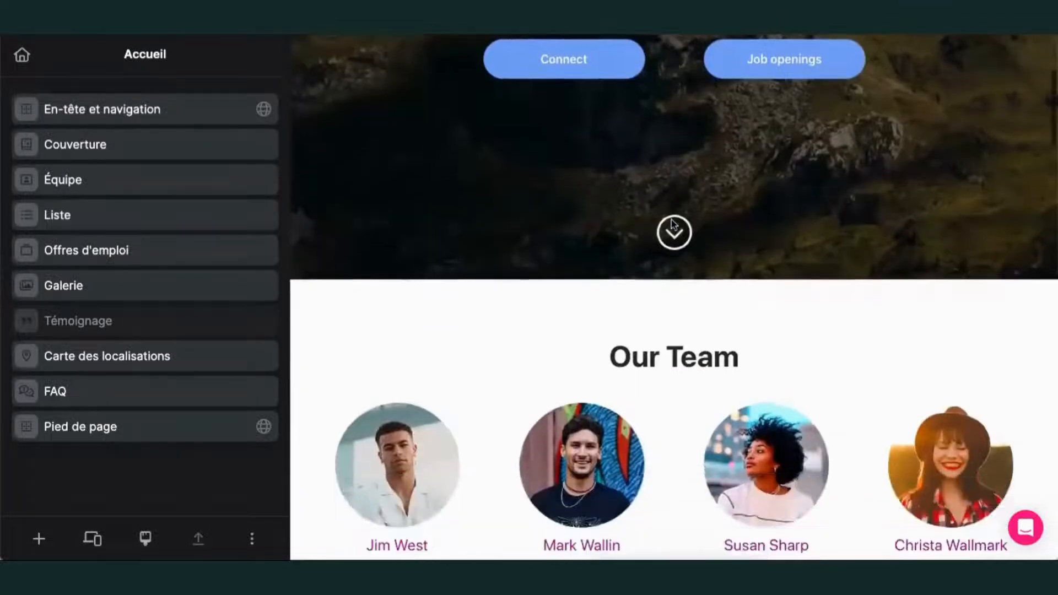
{"action": "scroll", "coordinate": [675, 226], "scroll_direction": "down", "scroll_amount": 15}
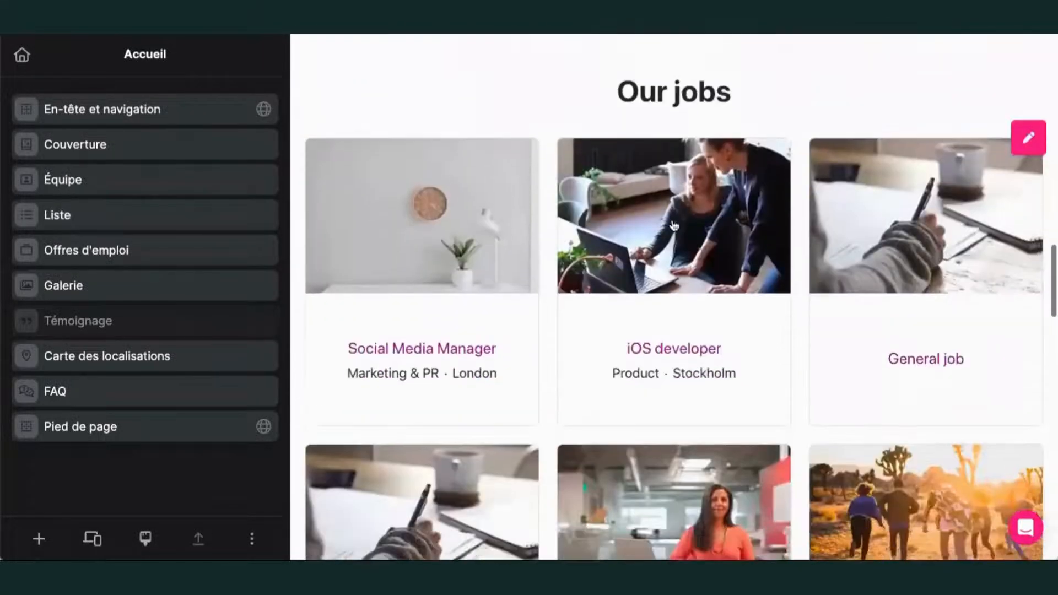
{"action": "scroll", "coordinate": [673, 224], "scroll_direction": "down", "scroll_amount": 10}
{"action": "scroll", "coordinate": [672, 224], "scroll_direction": "up", "scroll_amount": 20}
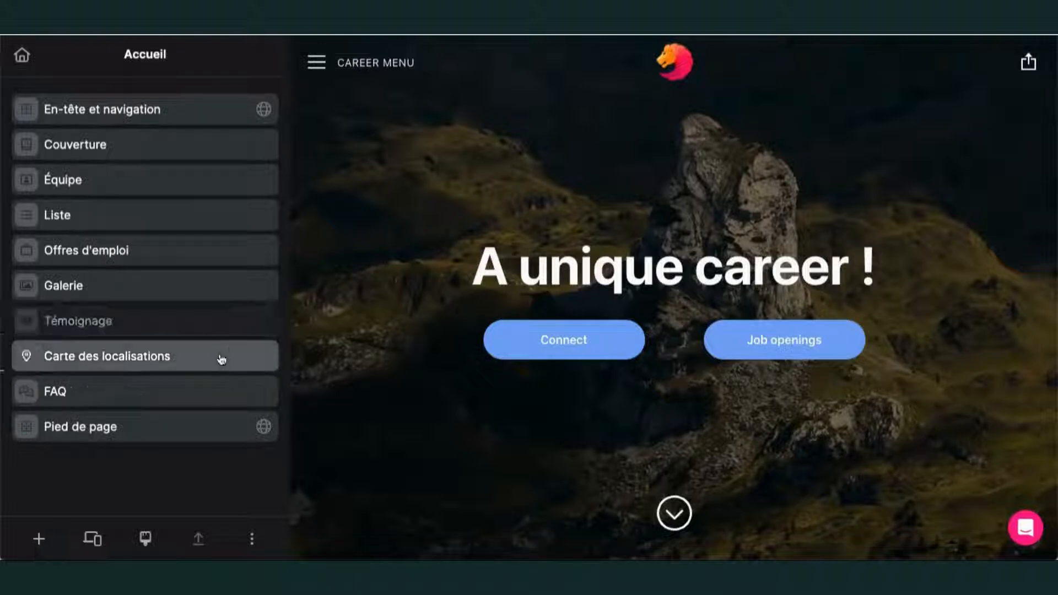
Hide the Galerie section of the Accueil page and show it again
{"action": "left_click", "coordinate": [261, 287]}
{"action": "left_click", "coordinate": [313, 366]}
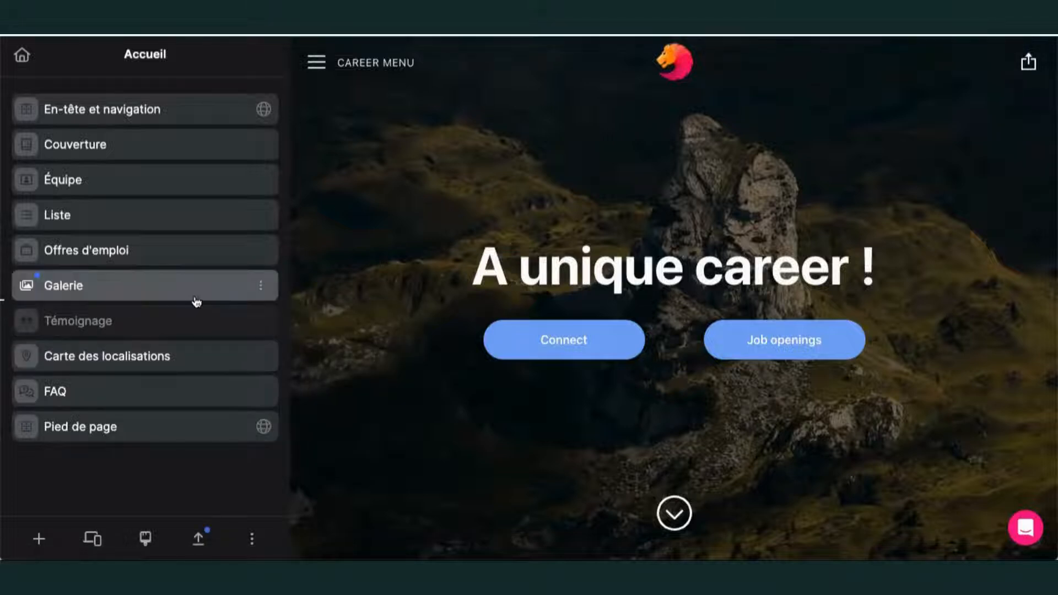
{"action": "left_click", "coordinate": [261, 286]}
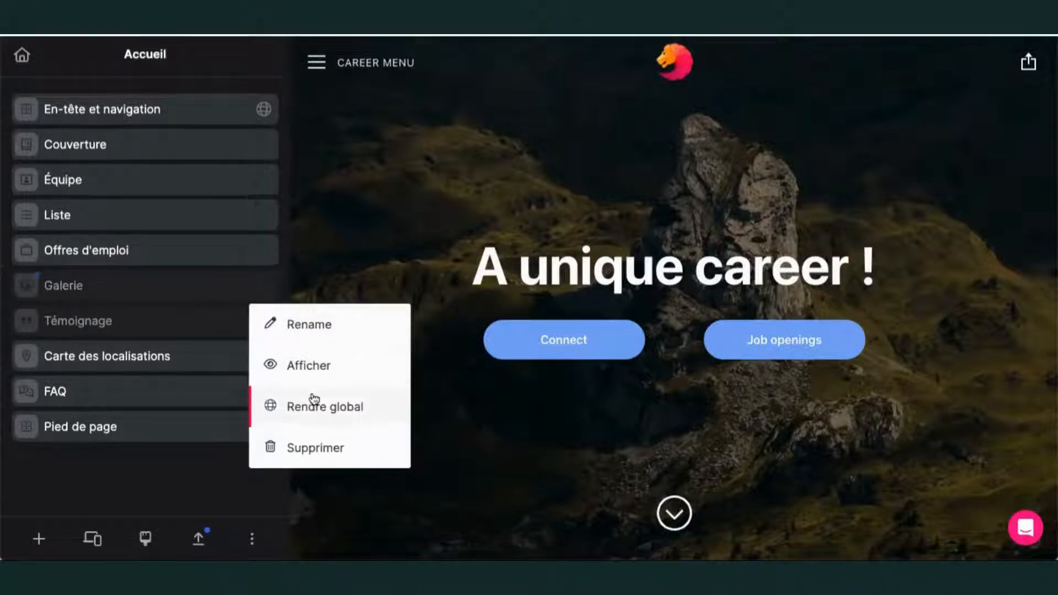
{"action": "left_click", "coordinate": [308, 369]}
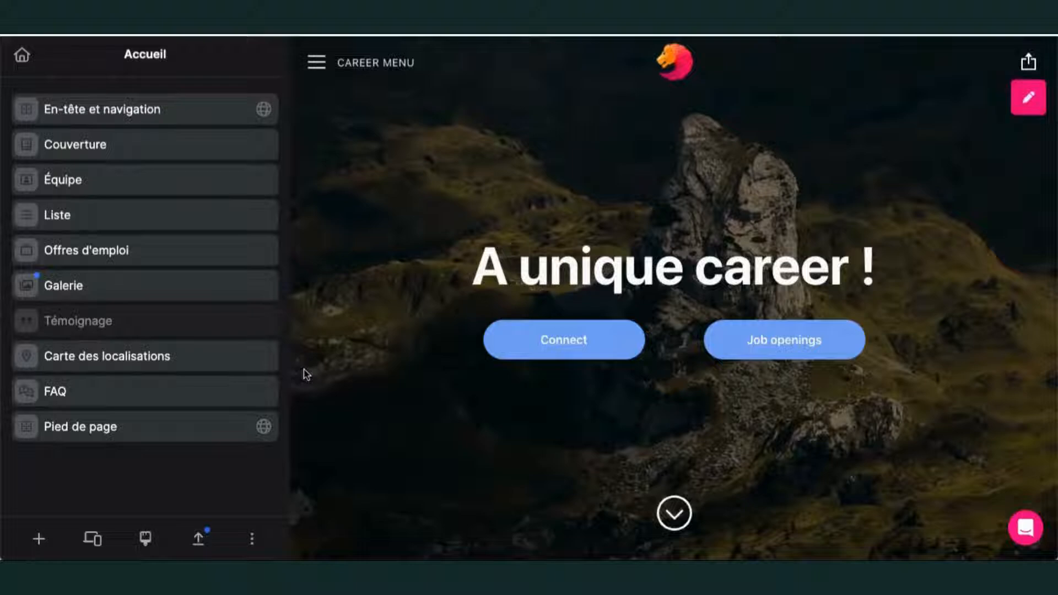
{"action": "left_click", "coordinate": [167, 352]}
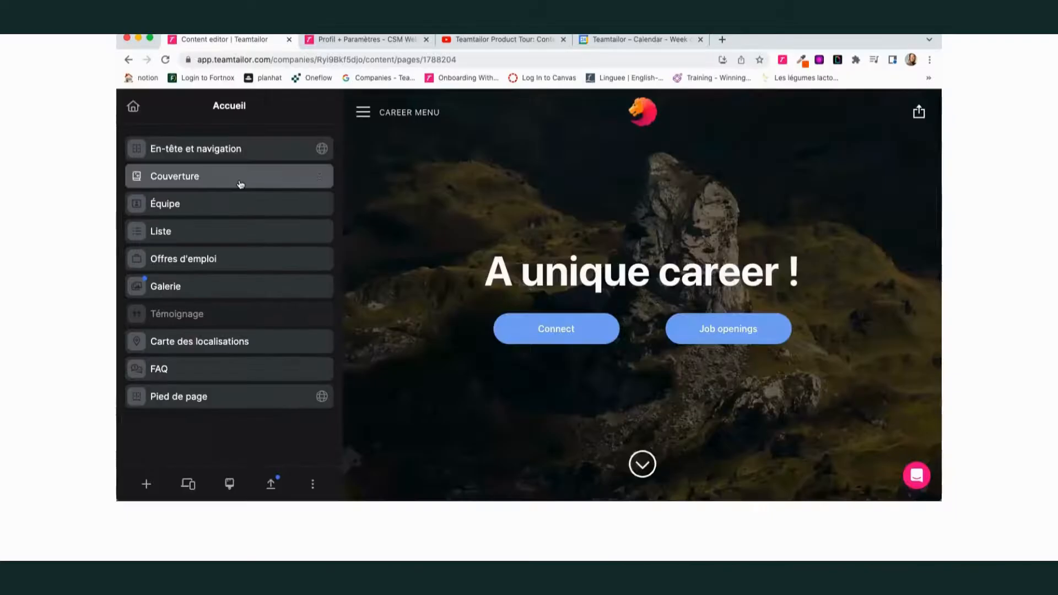
Change the title of the Couverture section to "SITE CARRIÈRE"
{"action": "left_click", "coordinate": [240, 183]}
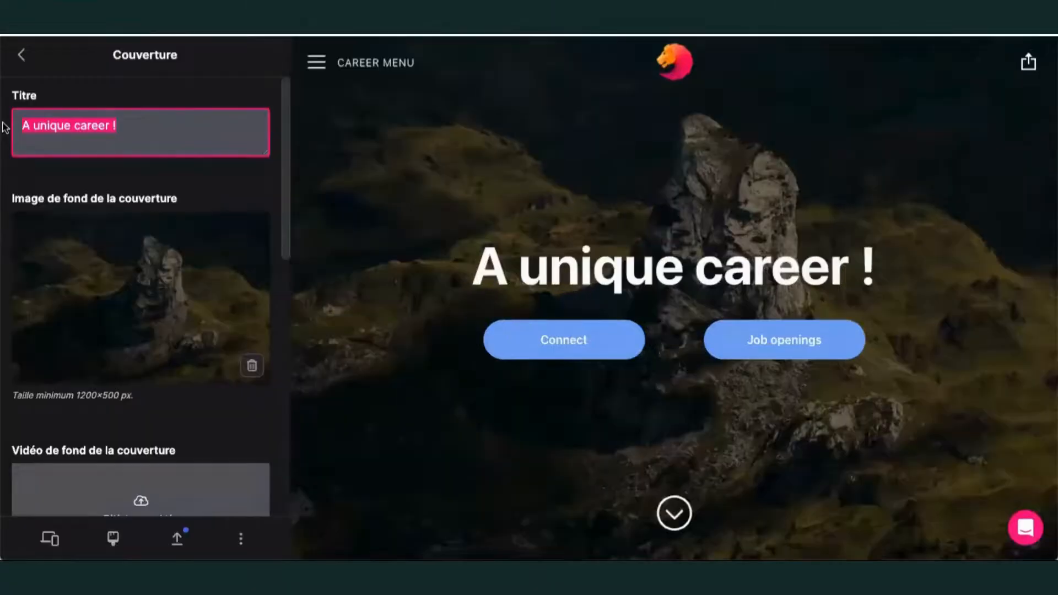
{"action": "type", "text": "S"}
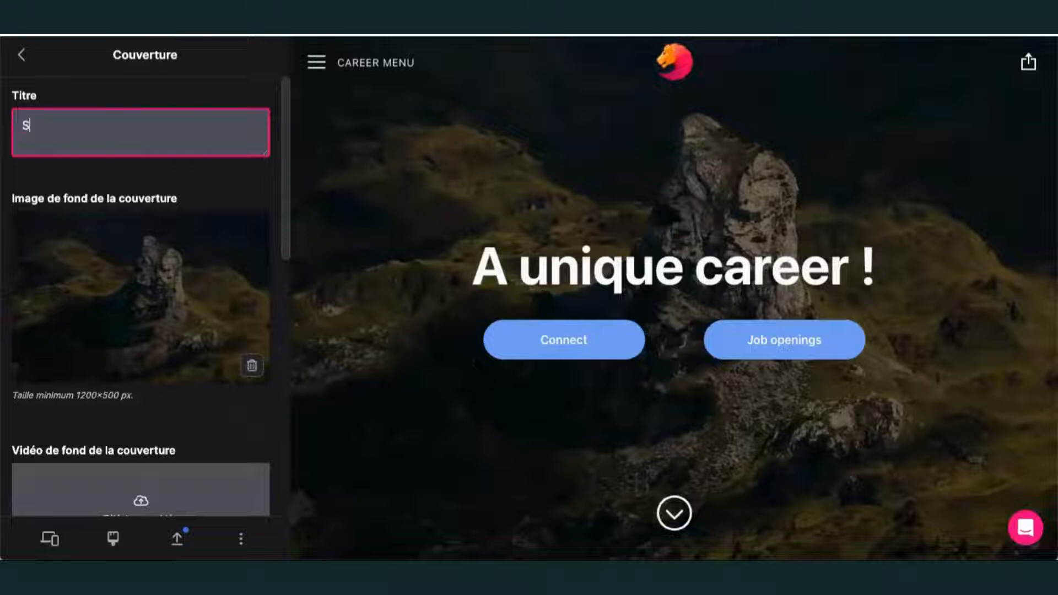
{"action": "type", "text": "ITE CARRIE"}
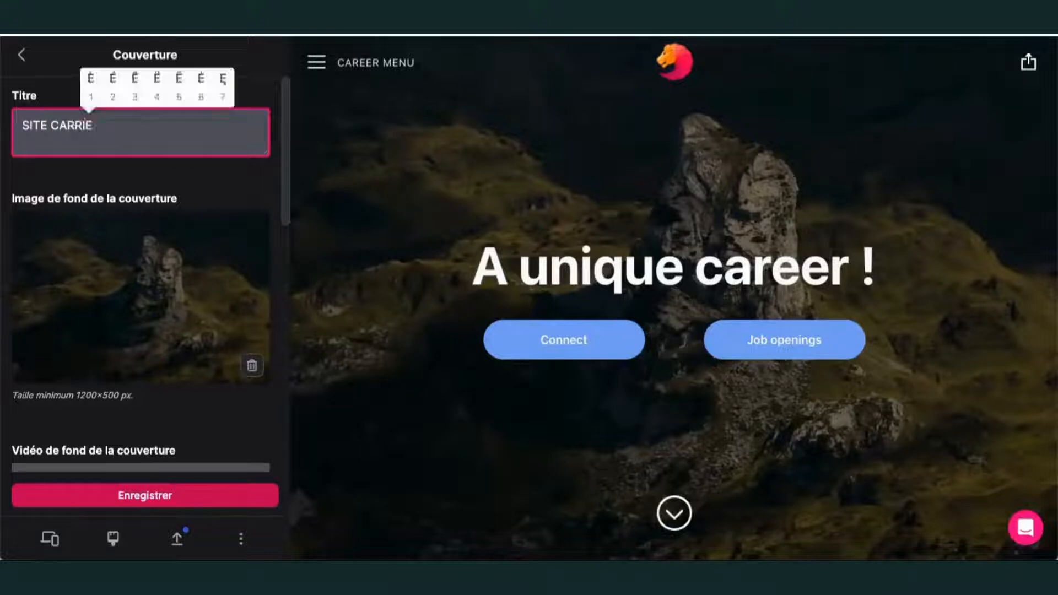
{"action": "type", "text": "1RE"}
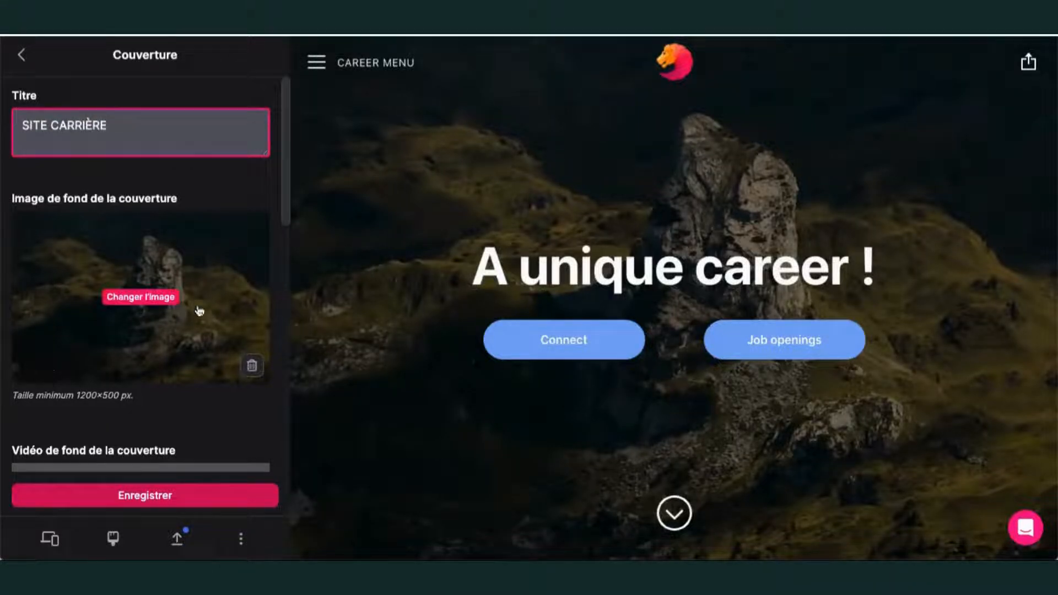
Search the free photos for "office" and use the one with a white wall, round clock and plant as the cover background image
{"action": "left_click", "coordinate": [150, 298]}
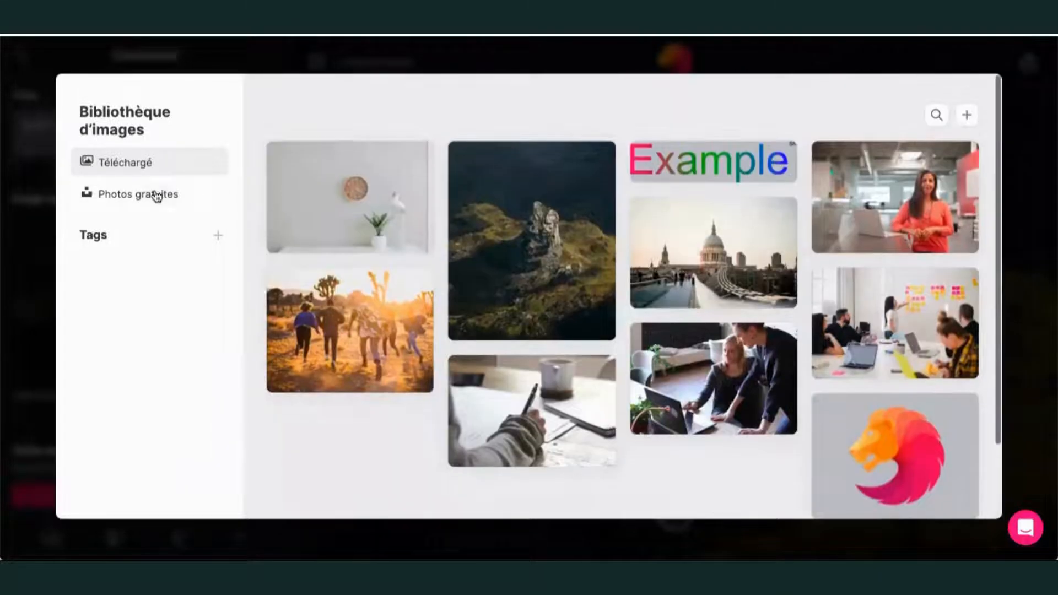
{"action": "left_click", "coordinate": [156, 195]}
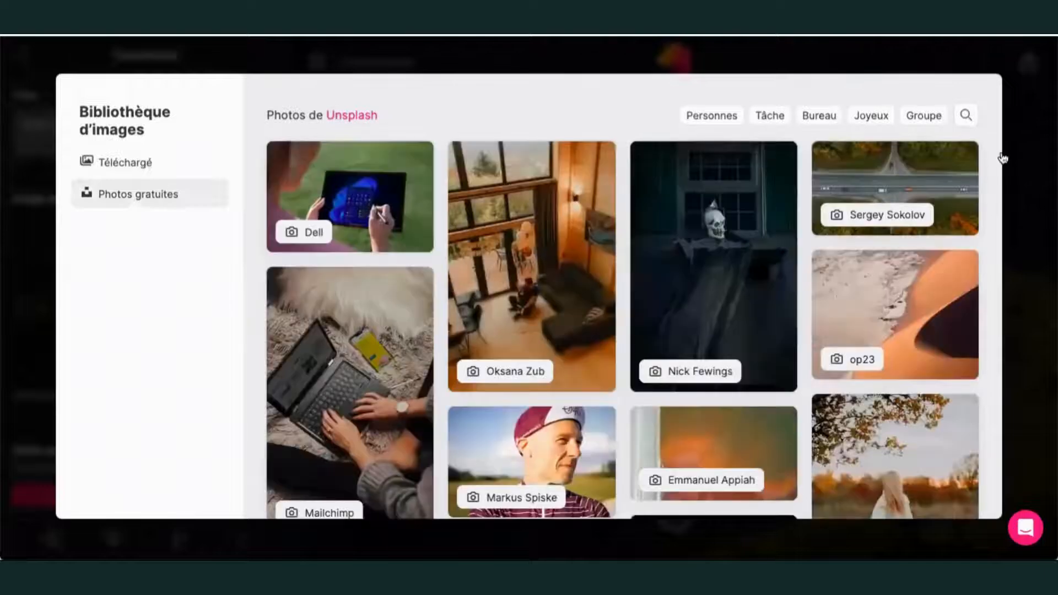
{"action": "left_click", "coordinate": [964, 118]}
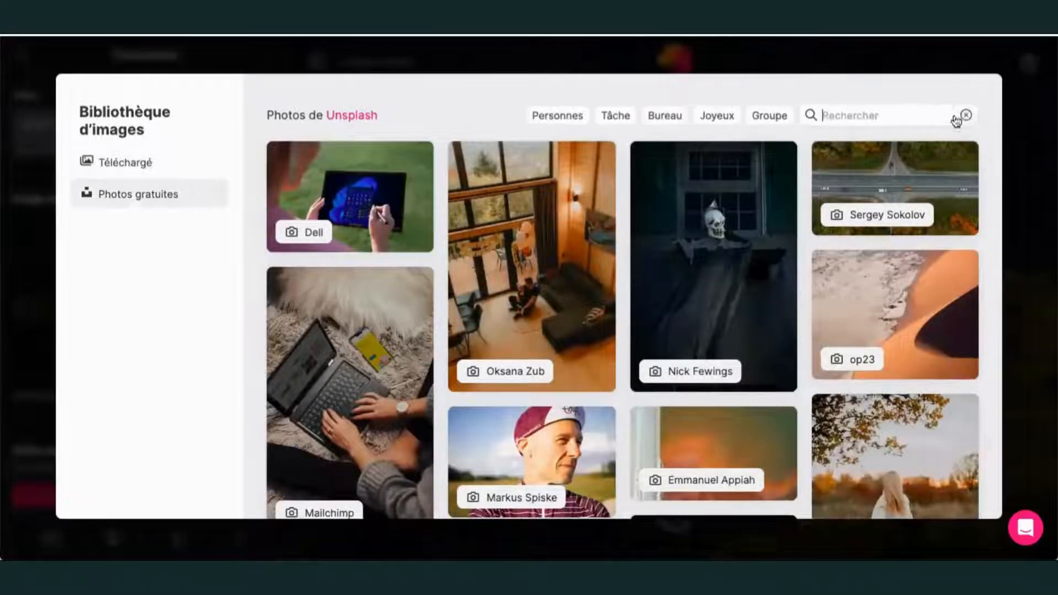
{"action": "type", "text": "OFFICE"}
{"action": "key", "text": "BackSpace"}
{"action": "key", "text": "BackSpace"}
{"action": "key", "text": "BackSpace"}
{"action": "key", "text": "BackSpace"}
{"action": "type", "text": "ffice"}
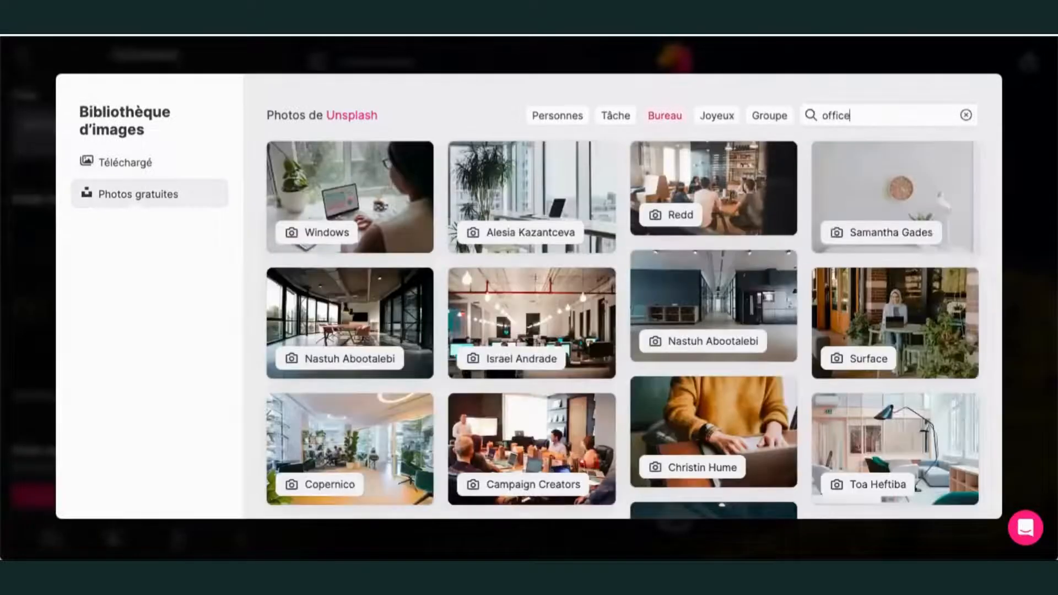
{"action": "left_click", "coordinate": [882, 189]}
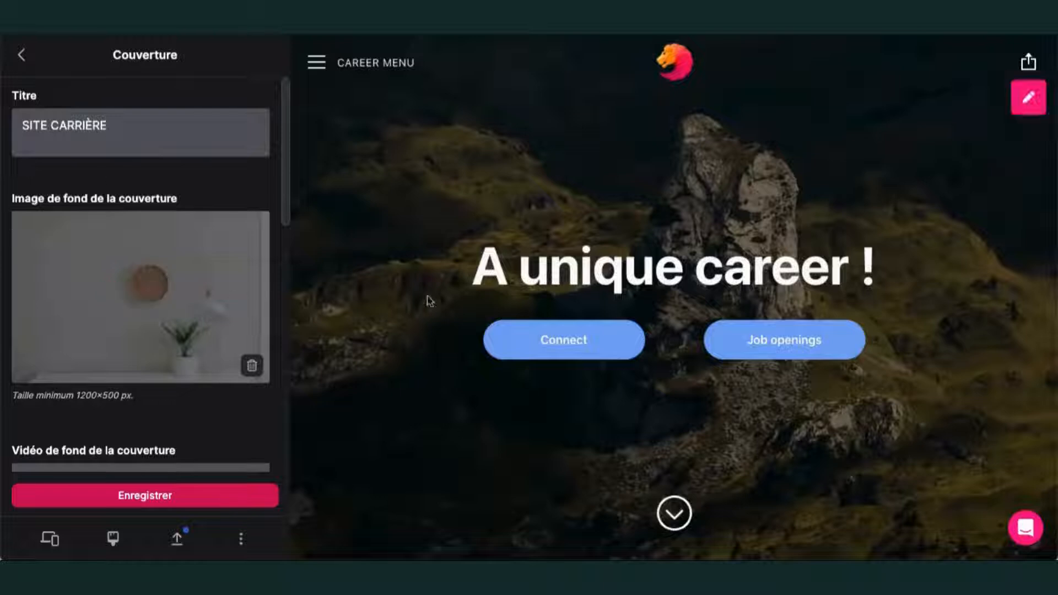
Look through the Couverture section's settings for background image, background video, text colour, overlay and YouTube or Vimeo video
{"action": "scroll", "coordinate": [430, 301], "scroll_direction": "down", "scroll_amount": 2}
{"action": "scroll", "coordinate": [430, 301], "scroll_direction": "up", "scroll_amount": 2}
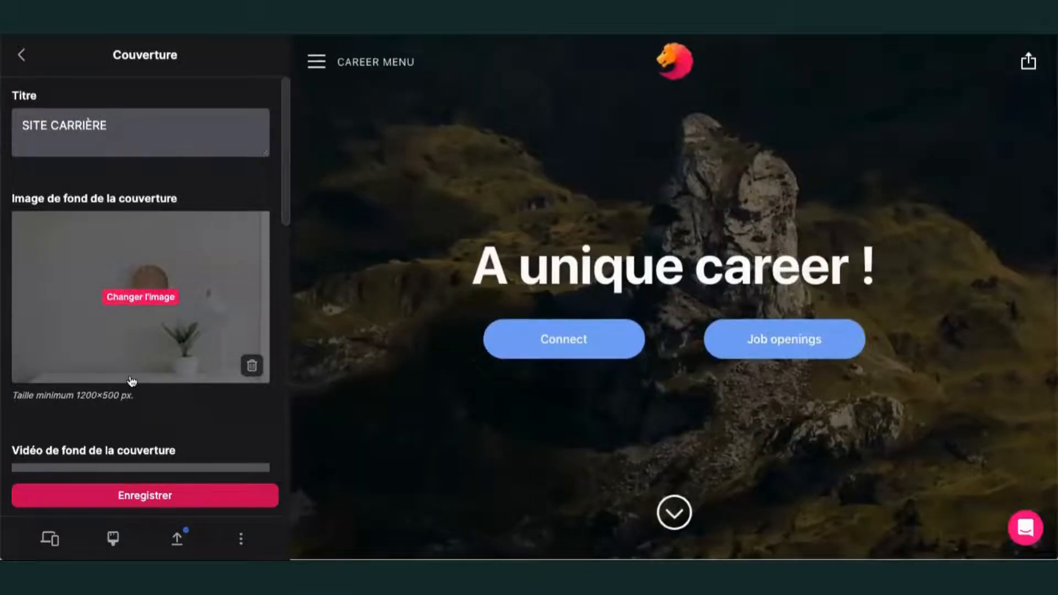
{"action": "scroll", "coordinate": [132, 359], "scroll_direction": "down", "scroll_amount": 4}
{"action": "scroll", "coordinate": [66, 273], "scroll_direction": "up", "scroll_amount": 2}
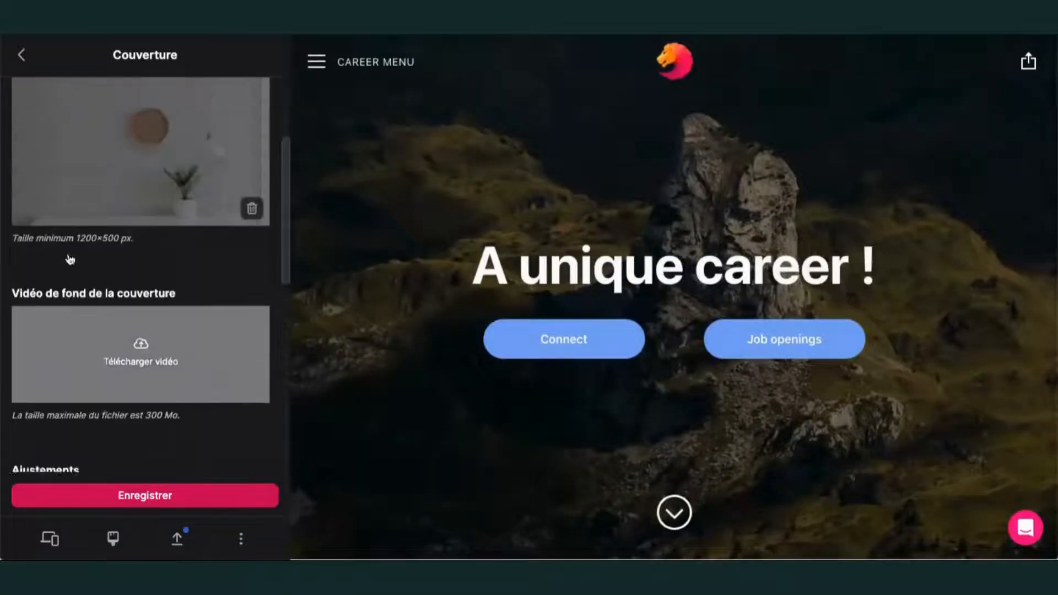
{"action": "scroll", "coordinate": [61, 258], "scroll_direction": "down", "scroll_amount": 2}
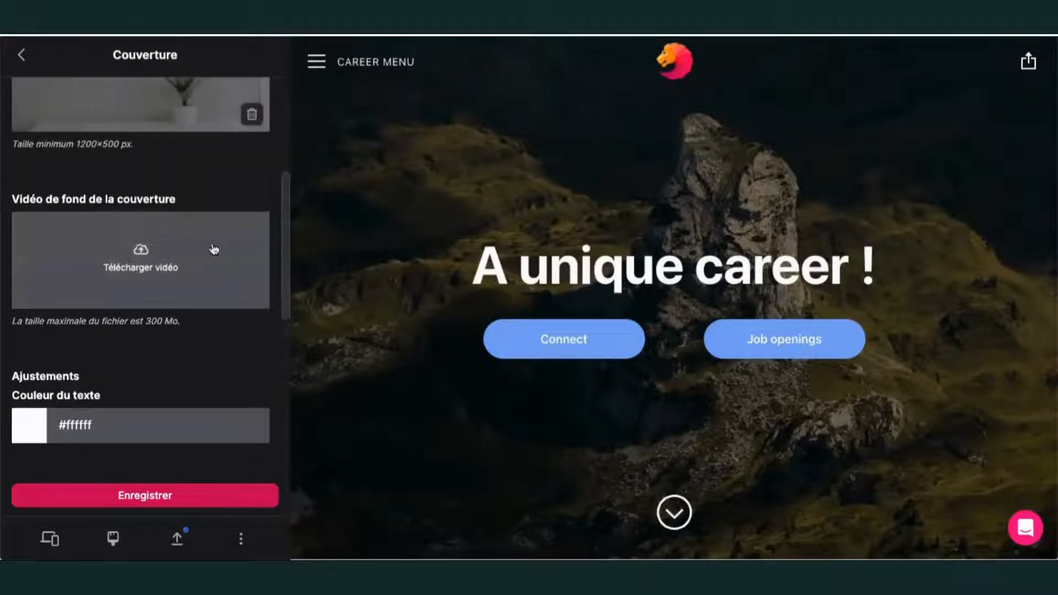
{"action": "scroll", "coordinate": [147, 301], "scroll_direction": "up", "scroll_amount": 3}
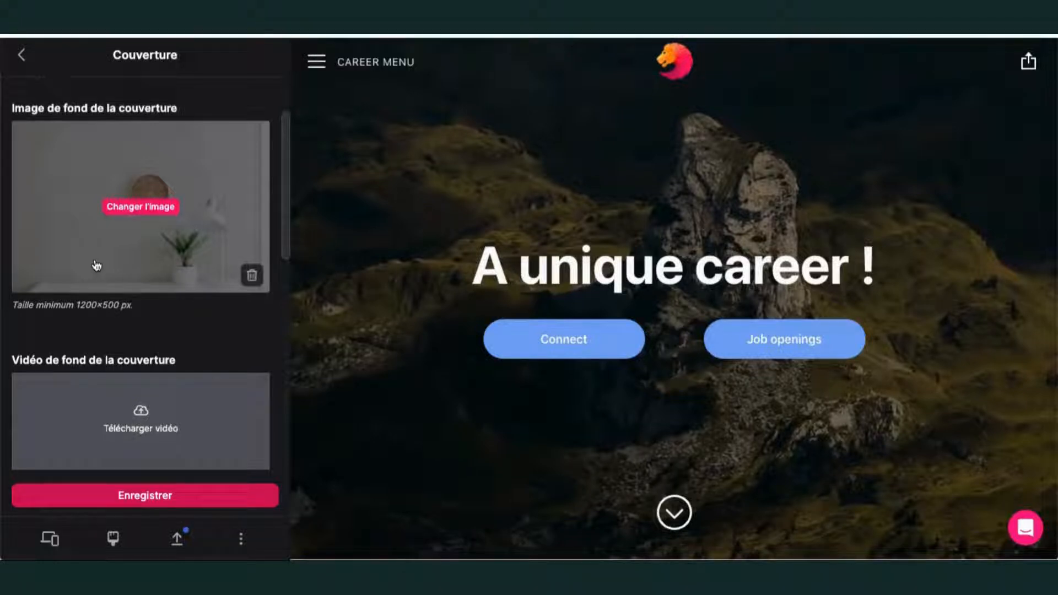
{"action": "scroll", "coordinate": [99, 275], "scroll_direction": "down", "scroll_amount": 3}
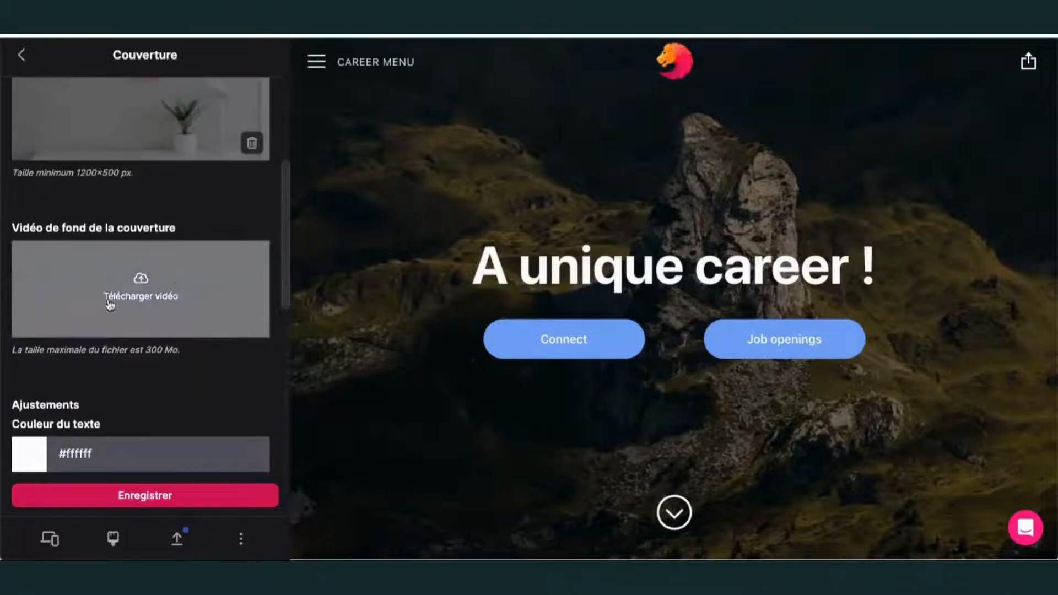
{"action": "scroll", "coordinate": [122, 300], "scroll_direction": "down", "scroll_amount": 2}
{"action": "scroll", "coordinate": [122, 299], "scroll_direction": "down", "scroll_amount": 3}
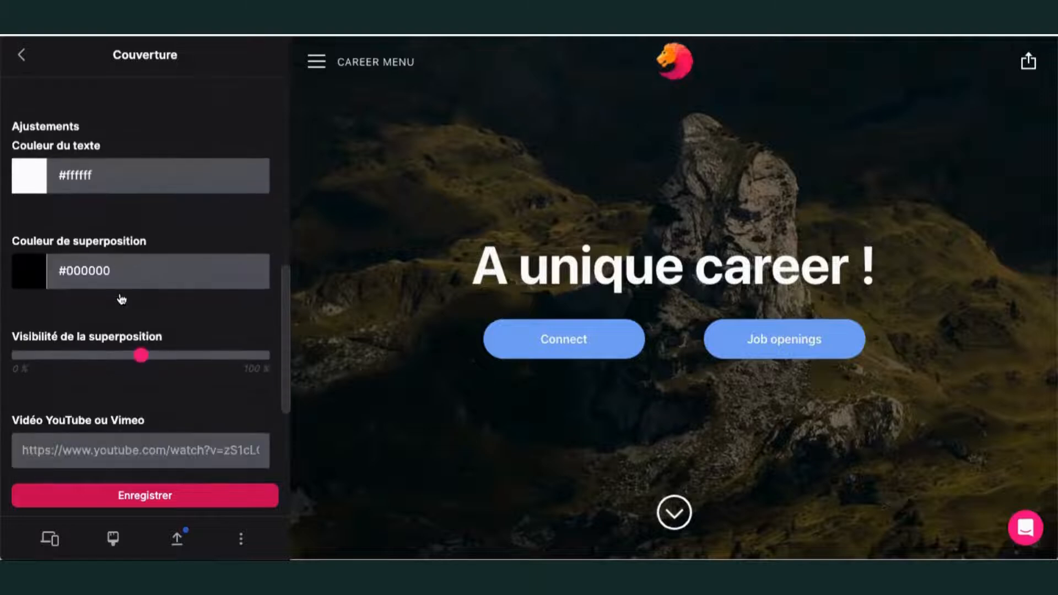
{"action": "scroll", "coordinate": [122, 300], "scroll_direction": "down", "scroll_amount": 1}
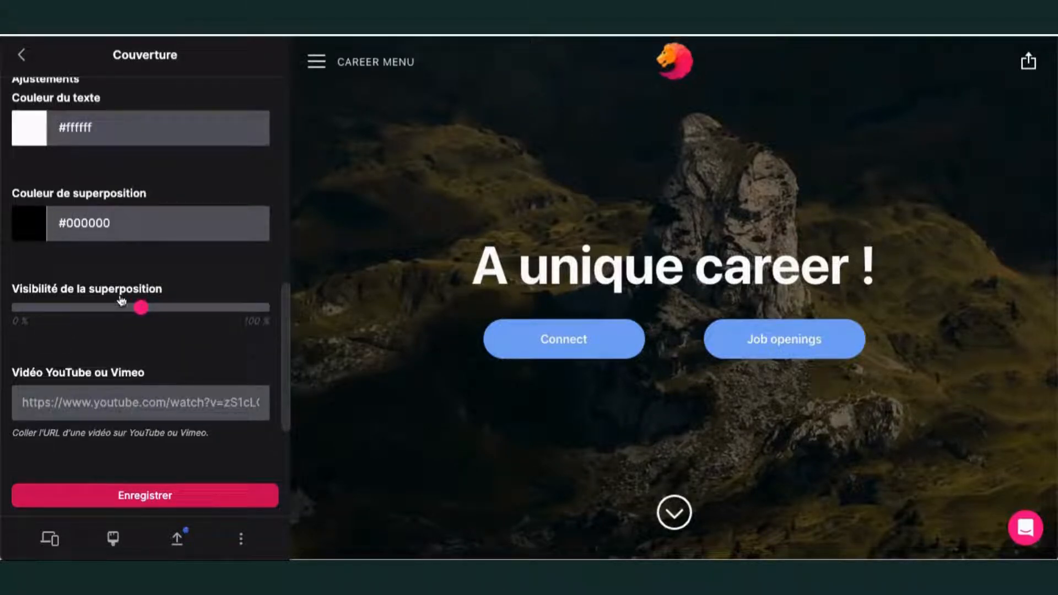
{"action": "scroll", "coordinate": [113, 154], "scroll_direction": "down", "scroll_amount": 1}
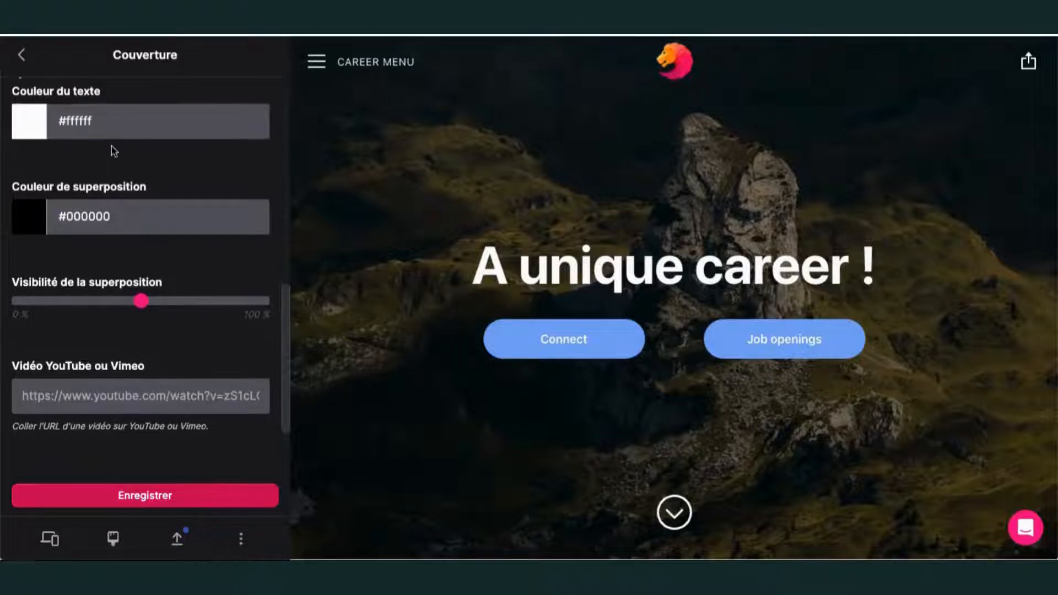
{"action": "scroll", "coordinate": [137, 284], "scroll_direction": "up", "scroll_amount": 1}
{"action": "scroll", "coordinate": [136, 285], "scroll_direction": "down", "scroll_amount": 4}
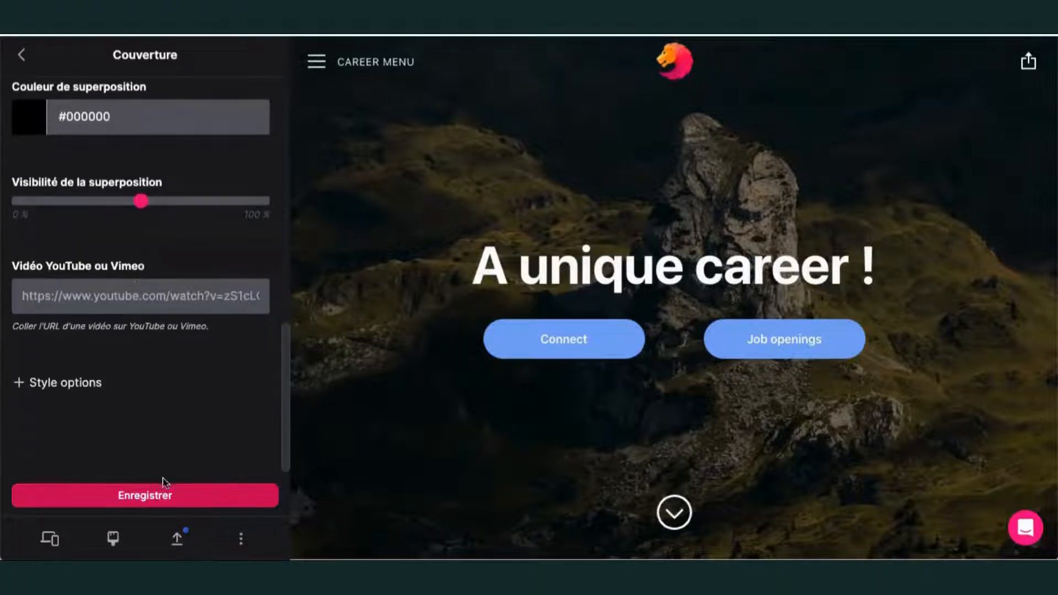
Save the changes to the Couverture section and return to the Accueil page's section list
{"action": "left_click", "coordinate": [173, 497]}
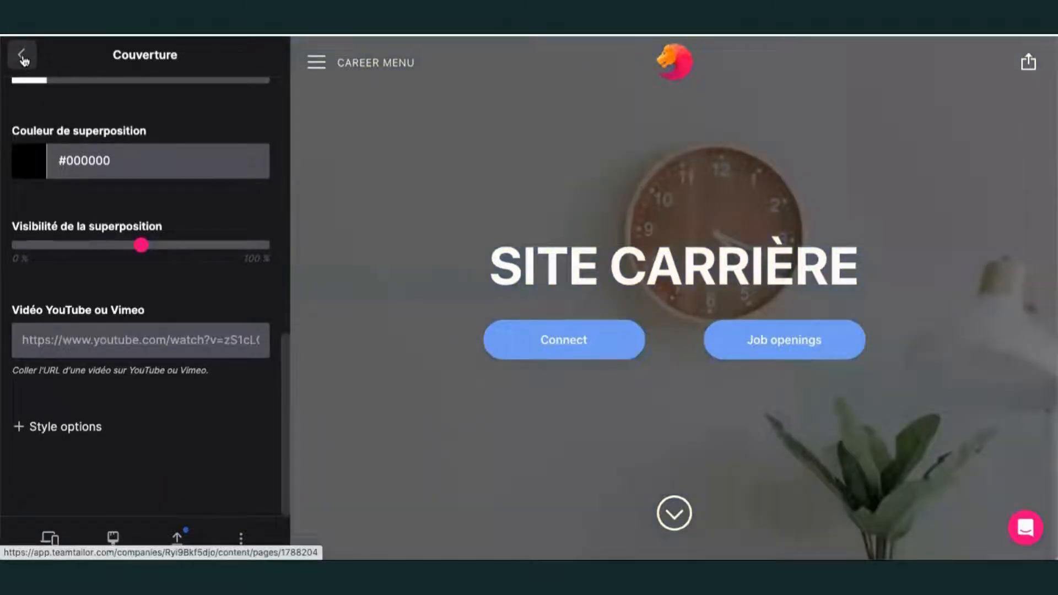
{"action": "left_click", "coordinate": [22, 58]}
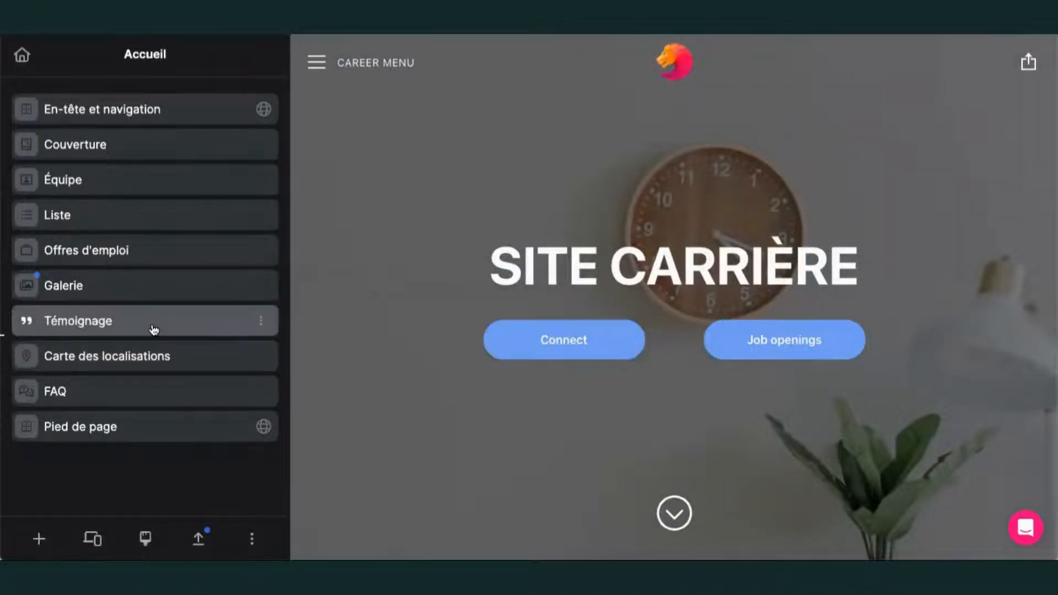
View the first testimonial in the Témoignage section, return to the Accueil section list and hide that section
{"action": "left_click", "coordinate": [154, 330]}
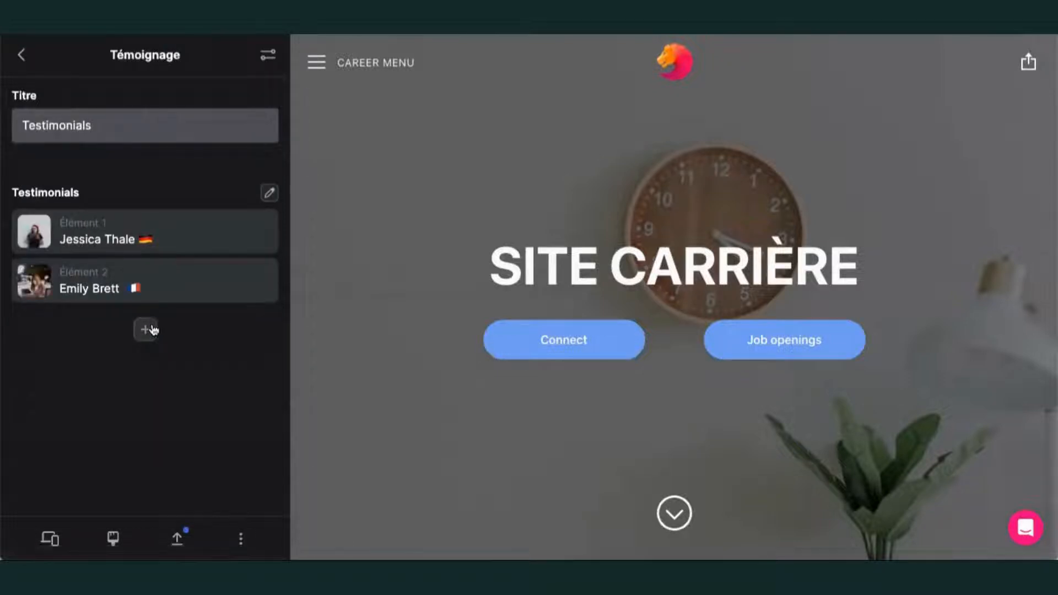
{"action": "left_click", "coordinate": [117, 220]}
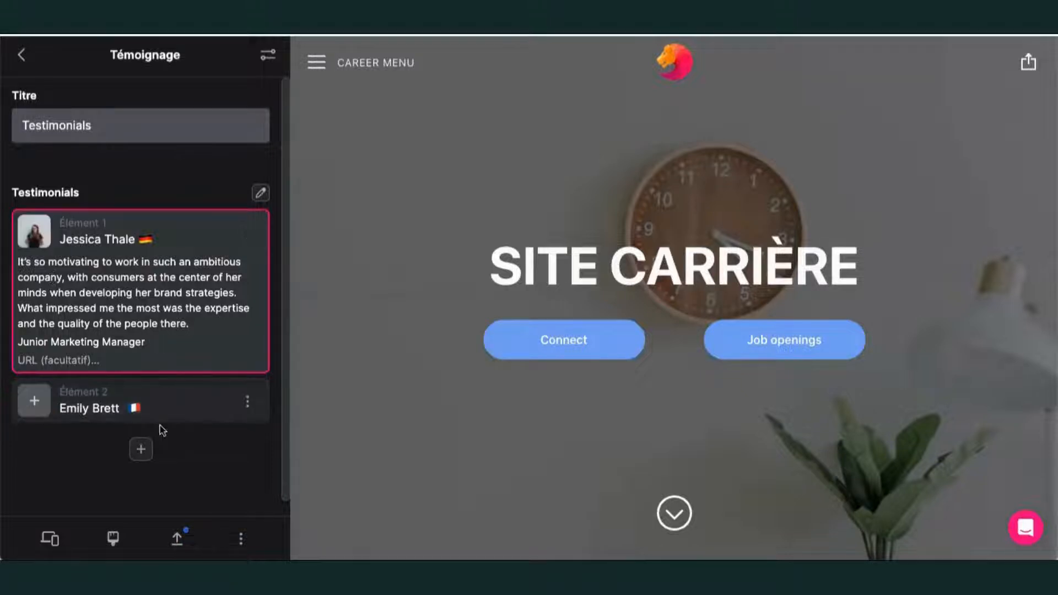
{"action": "left_click", "coordinate": [202, 468]}
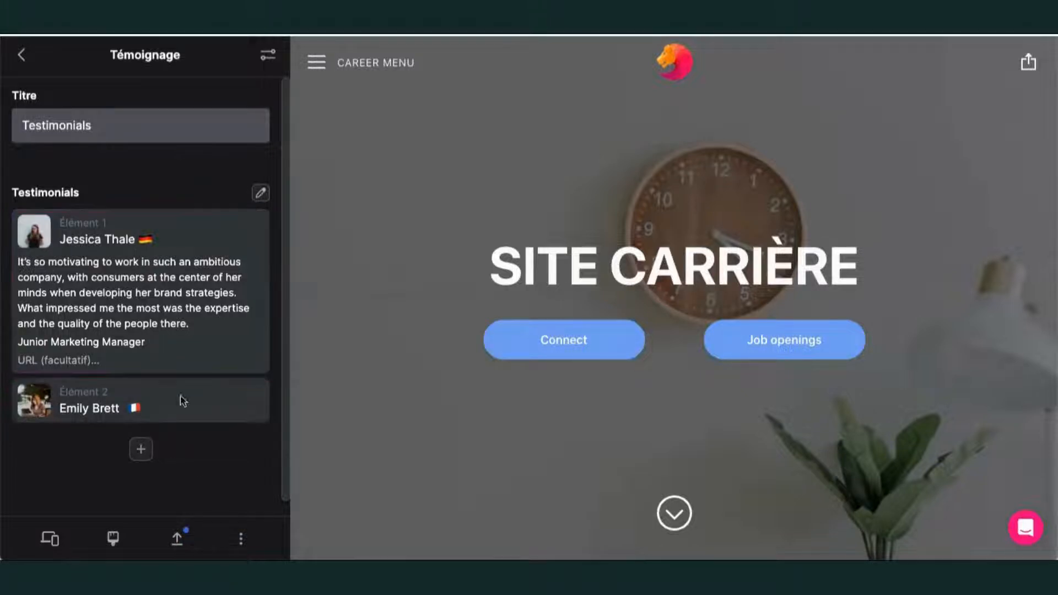
{"action": "left_click", "coordinate": [22, 66]}
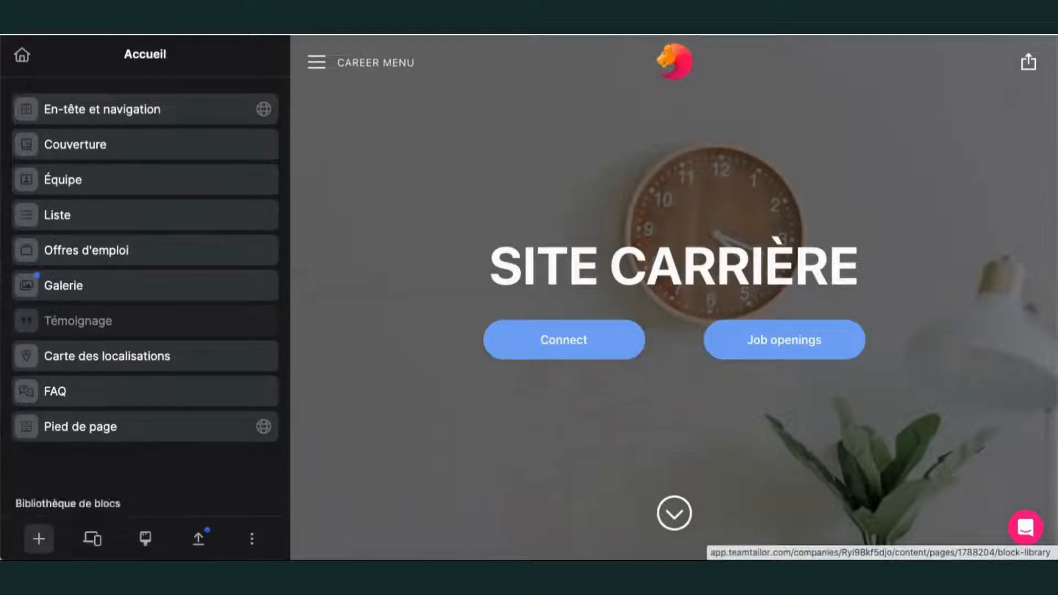
Open the block library and look at the blocks for Widgets sociaux, Video, Texte and Témoignage
{"action": "left_click", "coordinate": [39, 539]}
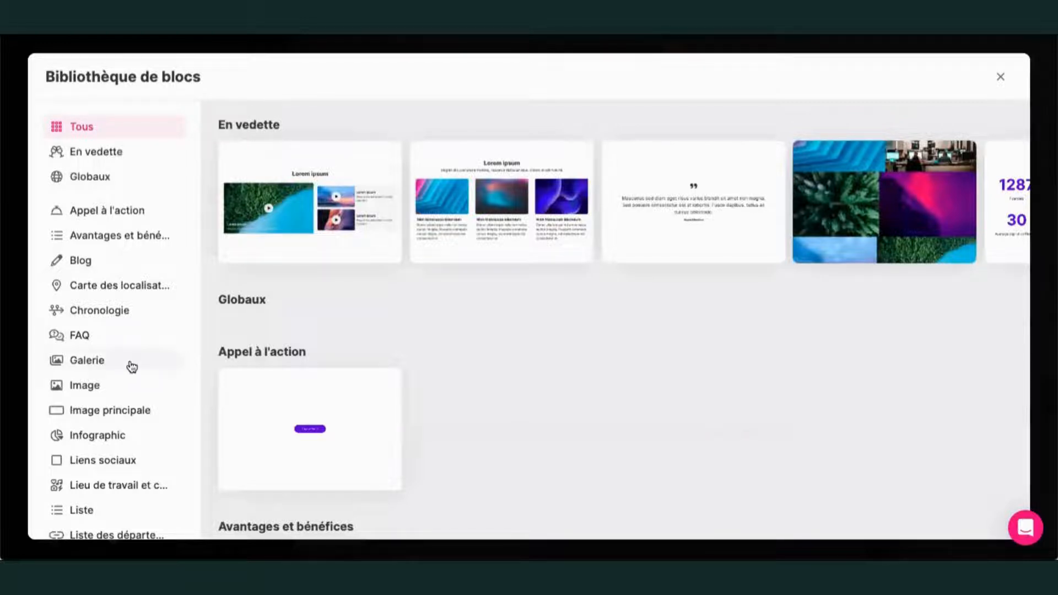
{"action": "scroll", "coordinate": [132, 367], "scroll_direction": "down", "scroll_amount": 4}
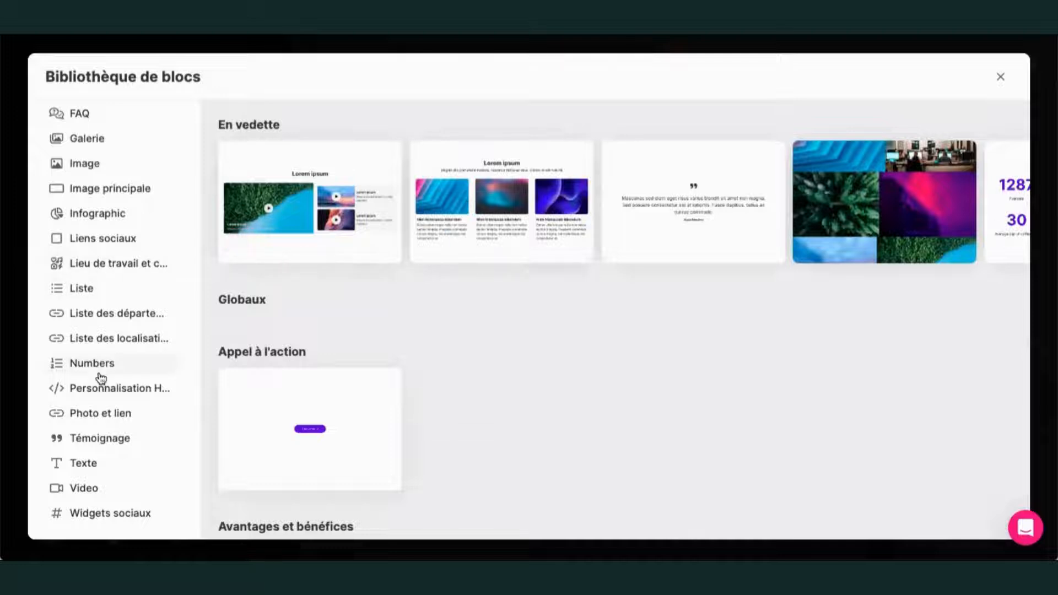
{"action": "left_click", "coordinate": [108, 515]}
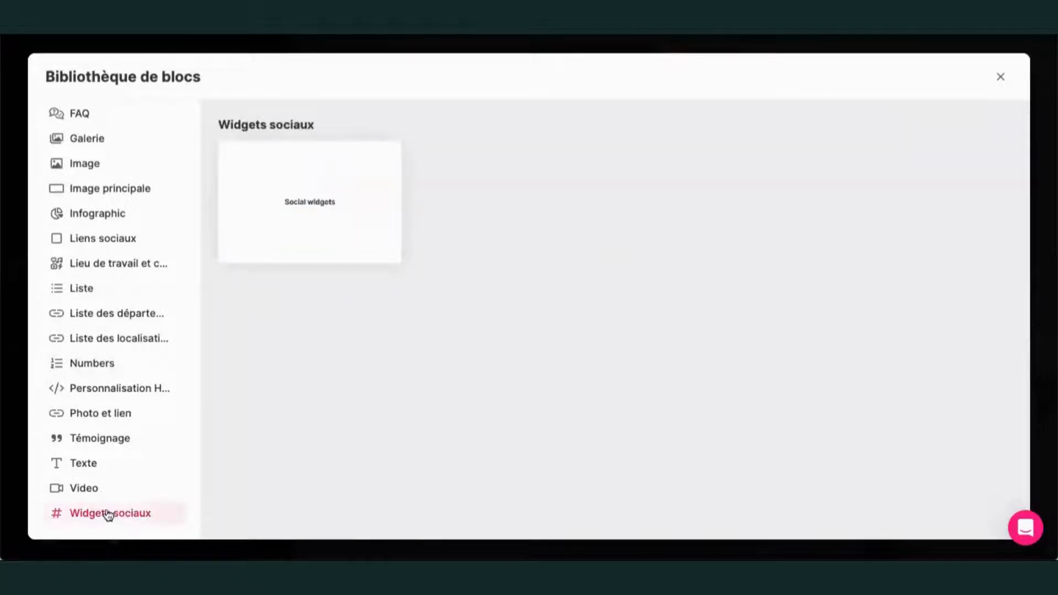
{"action": "left_click", "coordinate": [83, 492]}
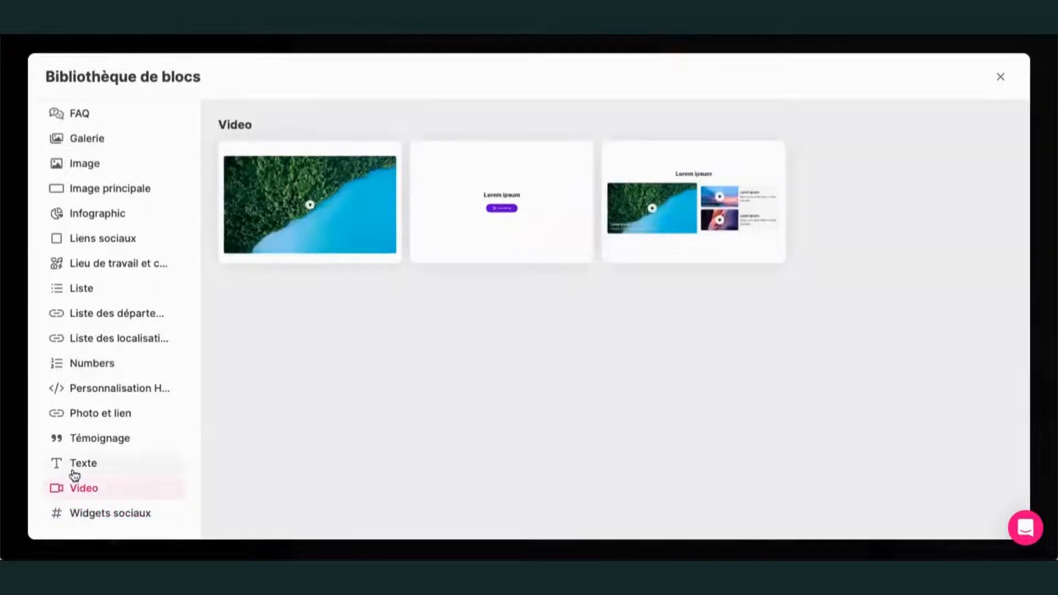
{"action": "left_click", "coordinate": [74, 469]}
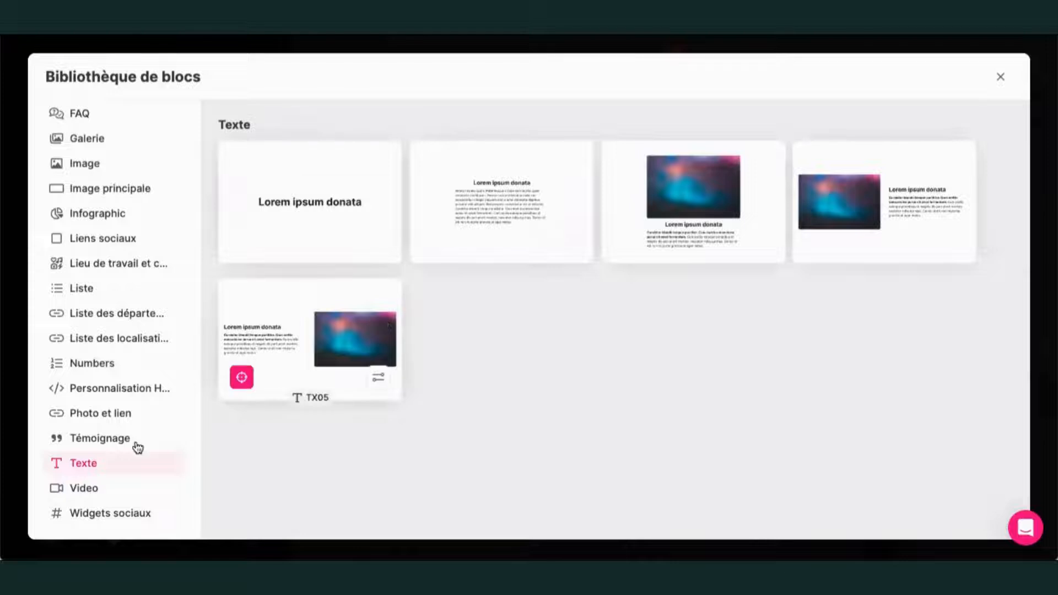
{"action": "left_click", "coordinate": [98, 444]}
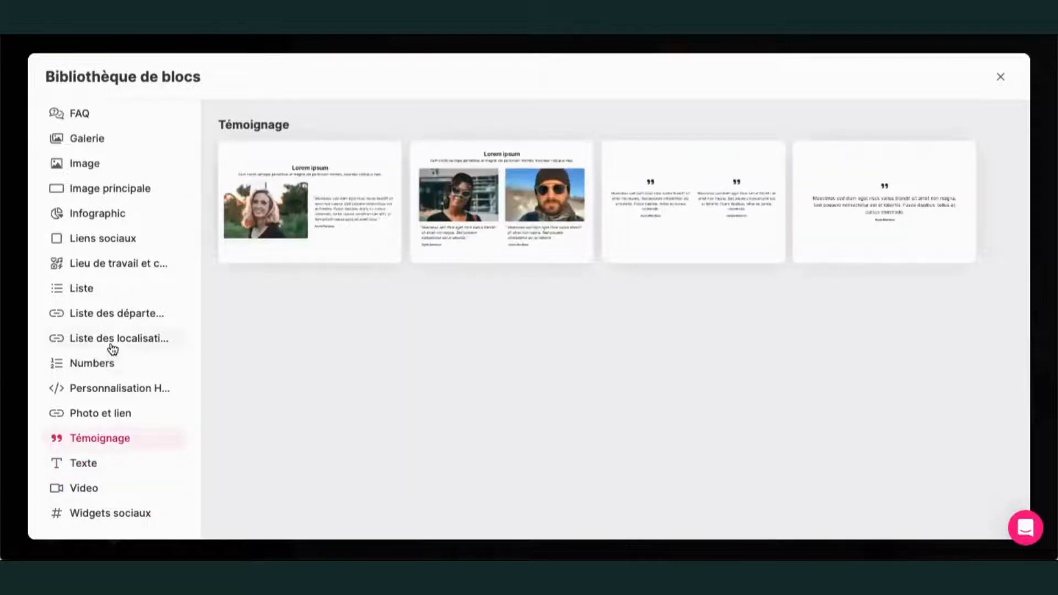
Look at the library's workplace and culture, benefits, and Appel à l'action blocks, and close it without adding a block
{"action": "scroll", "coordinate": [112, 349], "scroll_direction": "up", "scroll_amount": 3}
{"action": "scroll", "coordinate": [113, 349], "scroll_direction": "up", "scroll_amount": 3}
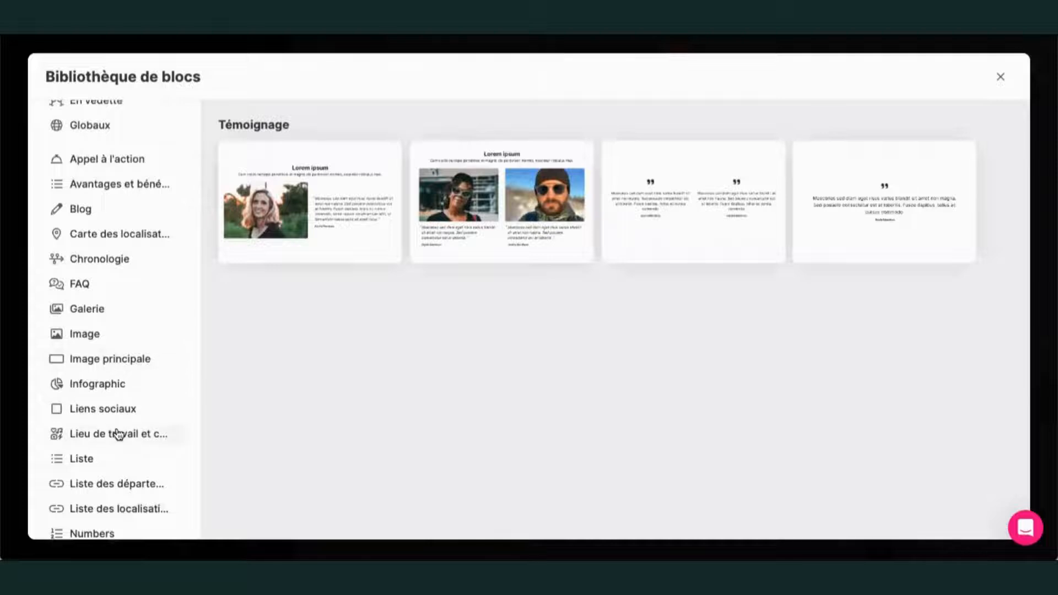
{"action": "left_click", "coordinate": [118, 435]}
{"action": "scroll", "coordinate": [117, 435], "scroll_direction": "up", "scroll_amount": 2}
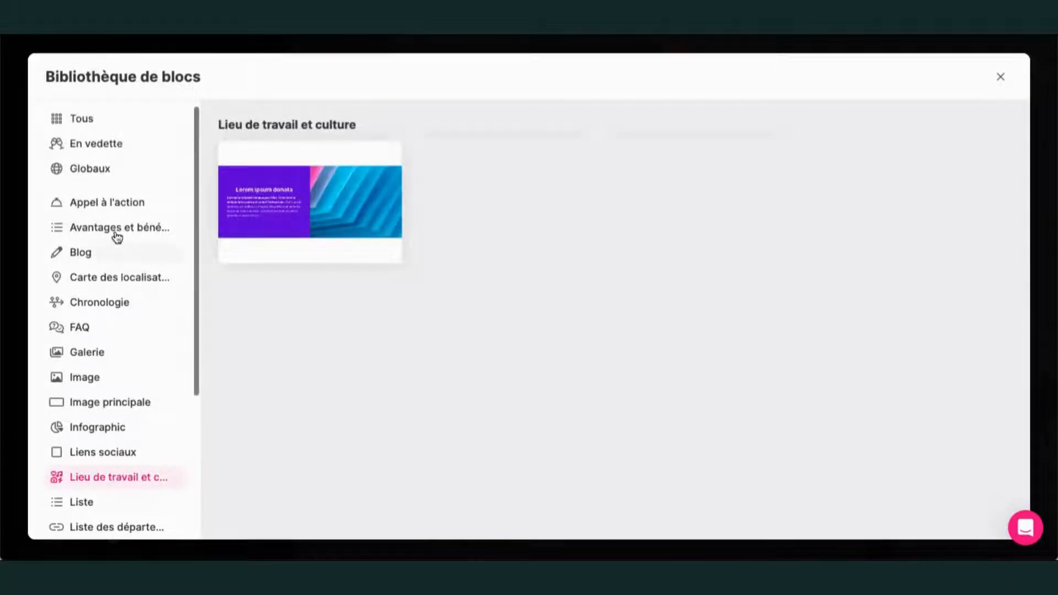
{"action": "left_click", "coordinate": [119, 234]}
{"action": "left_click", "coordinate": [107, 202]}
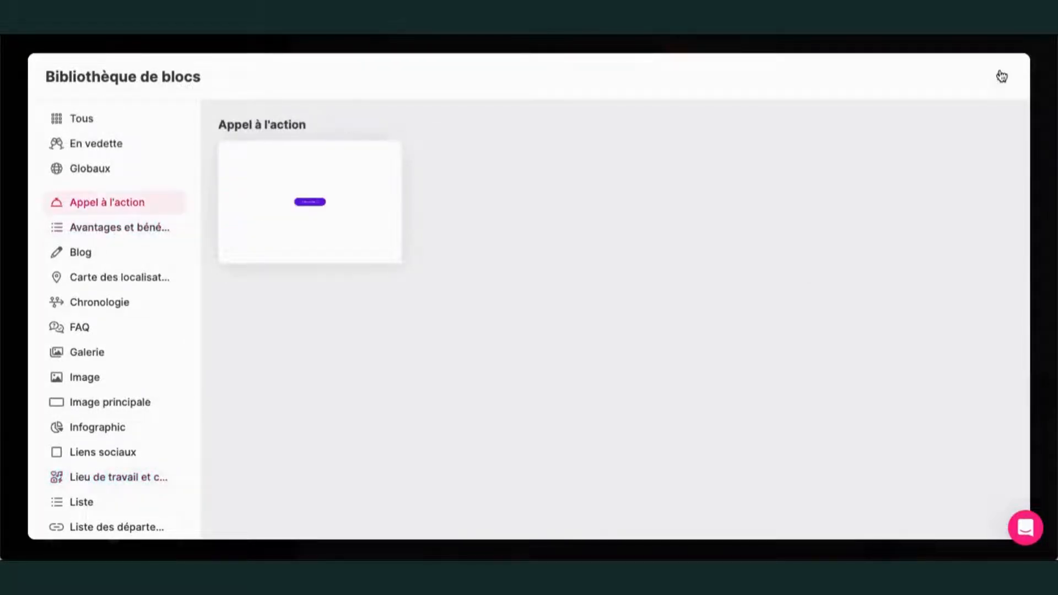
{"action": "left_click", "coordinate": [1002, 75]}
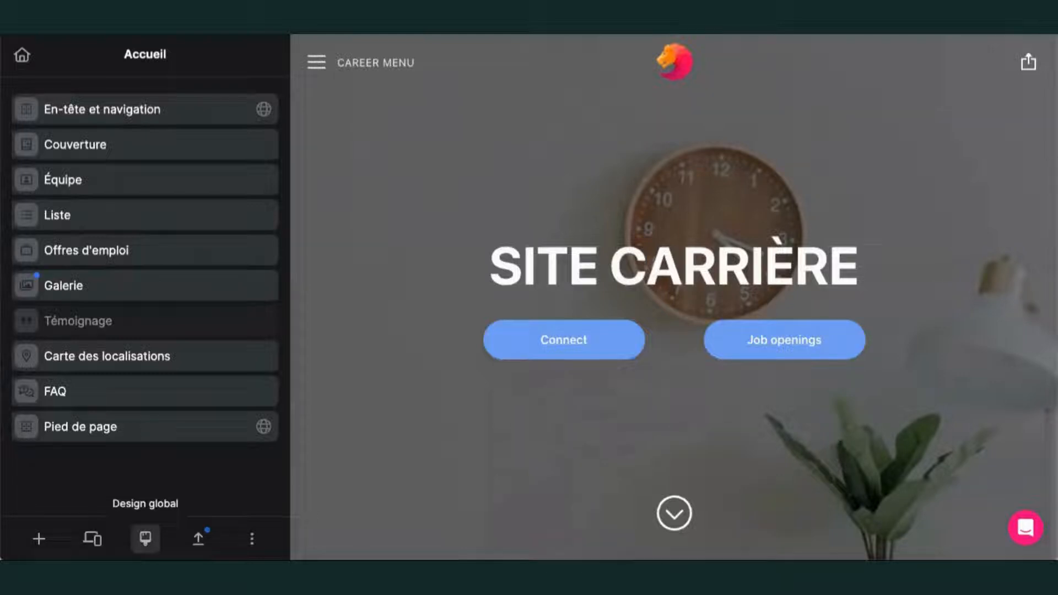
Review the global design's logos, colours, links and typography, and set the buttons to the Encadré style with 11px rounded corners
{"action": "left_click", "coordinate": [145, 538]}
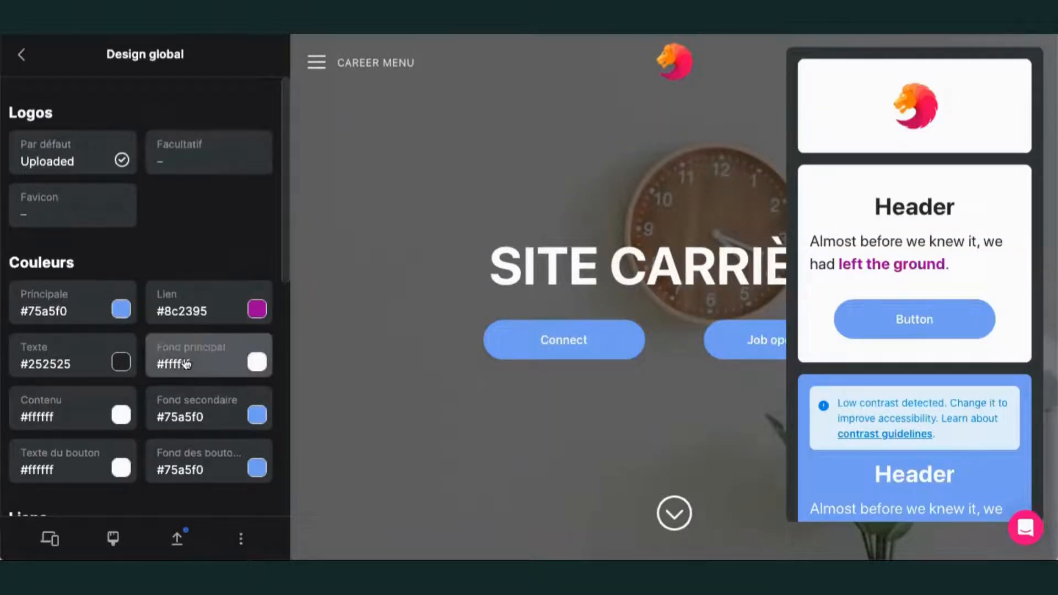
{"action": "scroll", "coordinate": [186, 357], "scroll_direction": "down", "scroll_amount": 3}
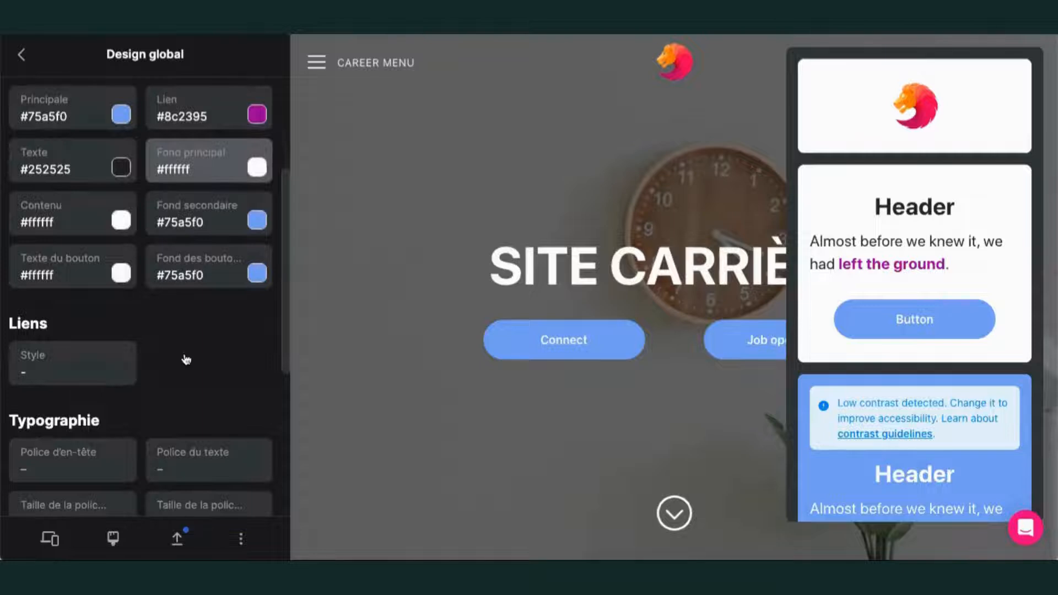
{"action": "scroll", "coordinate": [186, 359], "scroll_direction": "up", "scroll_amount": 3}
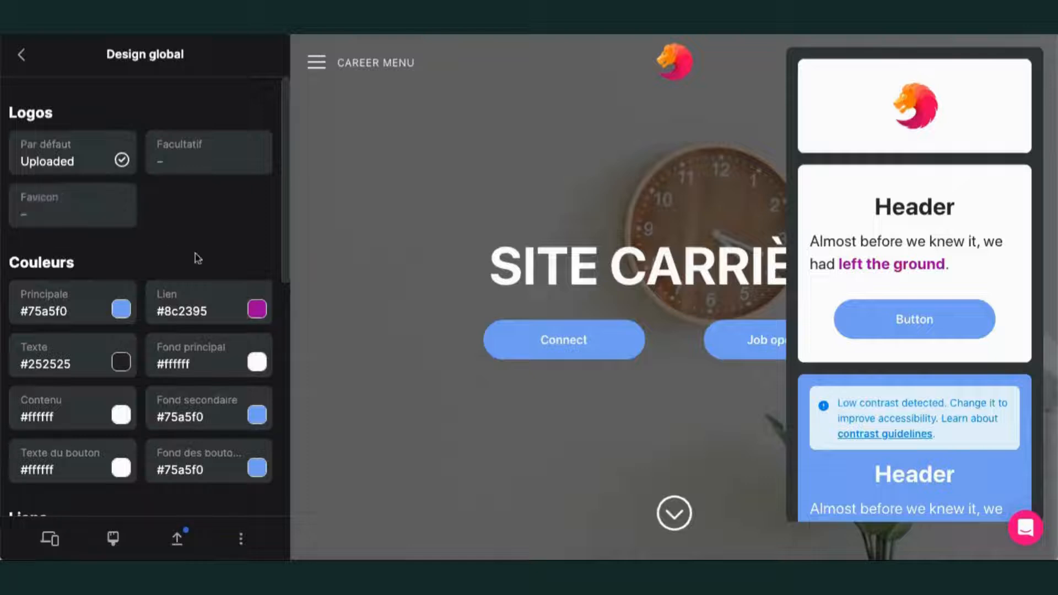
{"action": "scroll", "coordinate": [197, 257], "scroll_direction": "down", "scroll_amount": 3}
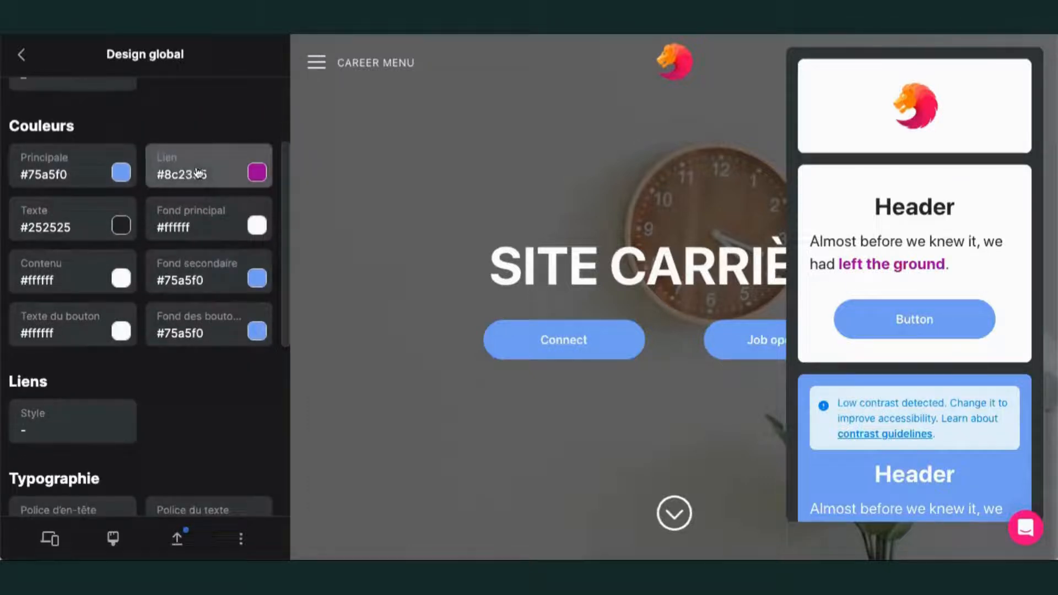
{"action": "scroll", "coordinate": [193, 221], "scroll_direction": "down", "scroll_amount": 5}
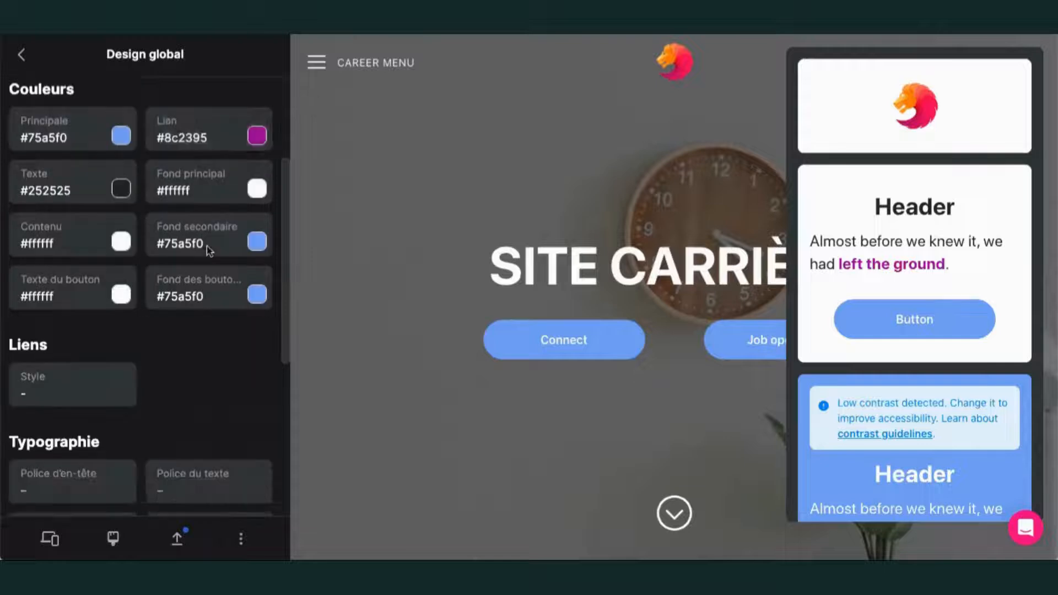
{"action": "scroll", "coordinate": [206, 246], "scroll_direction": "down", "scroll_amount": 2}
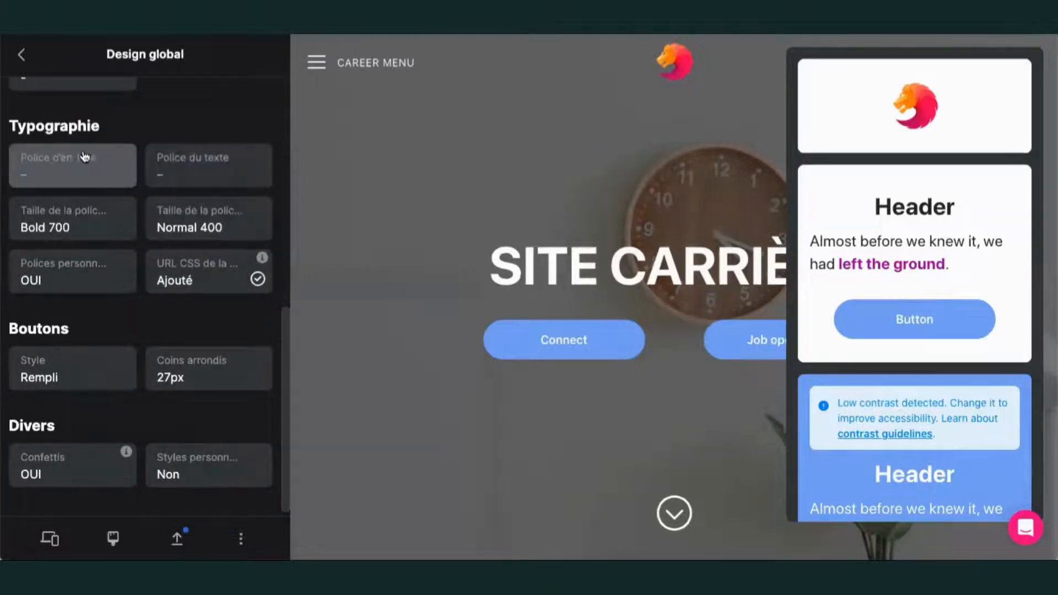
{"action": "scroll", "coordinate": [88, 195], "scroll_direction": "down", "scroll_amount": 1}
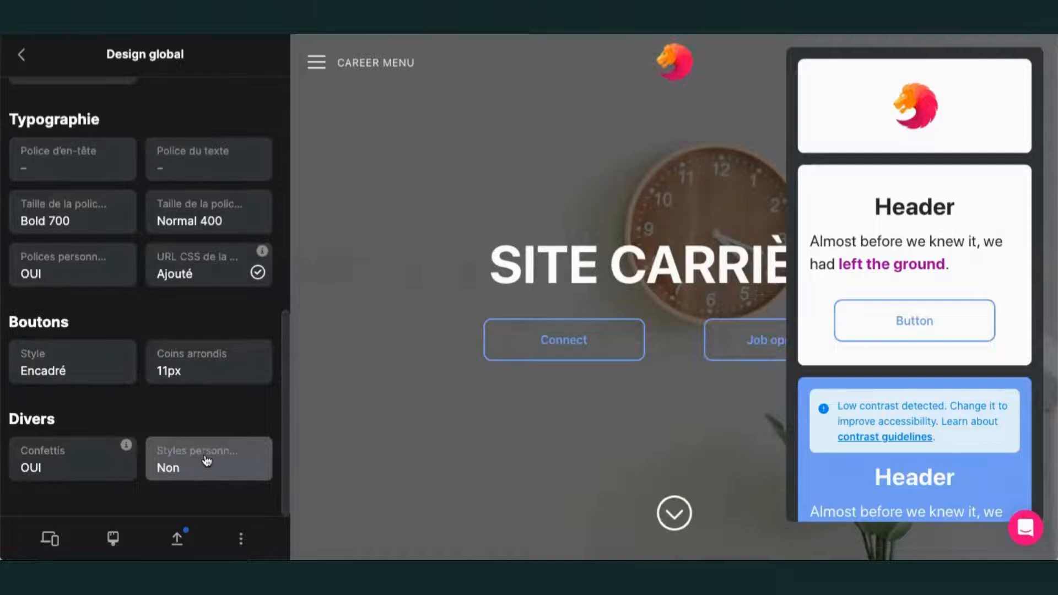
Open the custom styles option, highlight "JavaScript / CSS" in the request form and close it without sending
{"action": "left_click", "coordinate": [206, 461]}
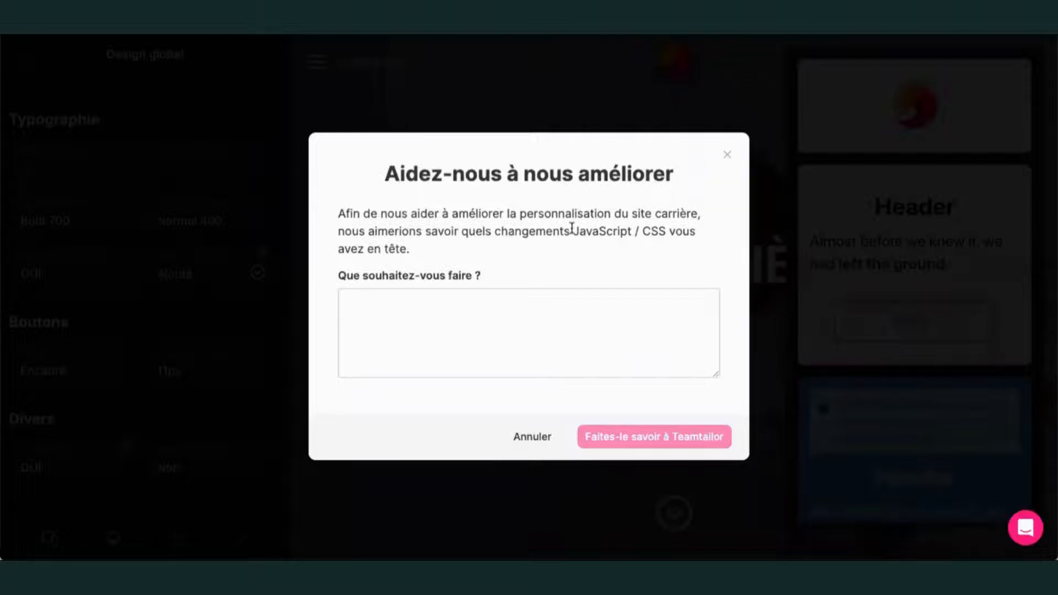
{"action": "left_click_drag", "start_coordinate": [572, 230], "coordinate": [670, 231]}
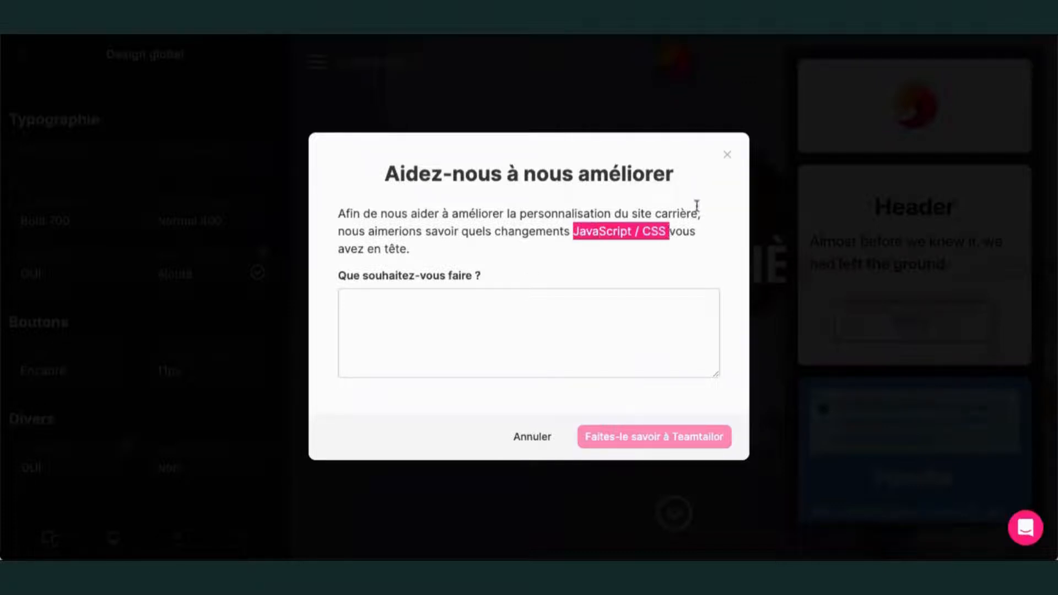
{"action": "left_click", "coordinate": [728, 156]}
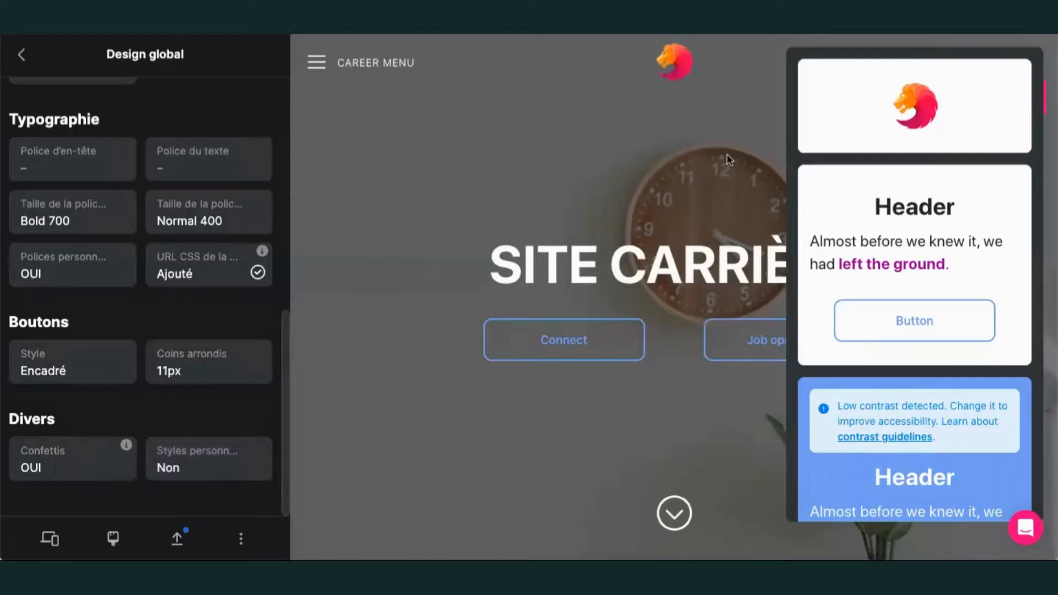
Leave the design editor for the list of all pages and publish all unpublished page and design changes
{"action": "left_click", "coordinate": [23, 58]}
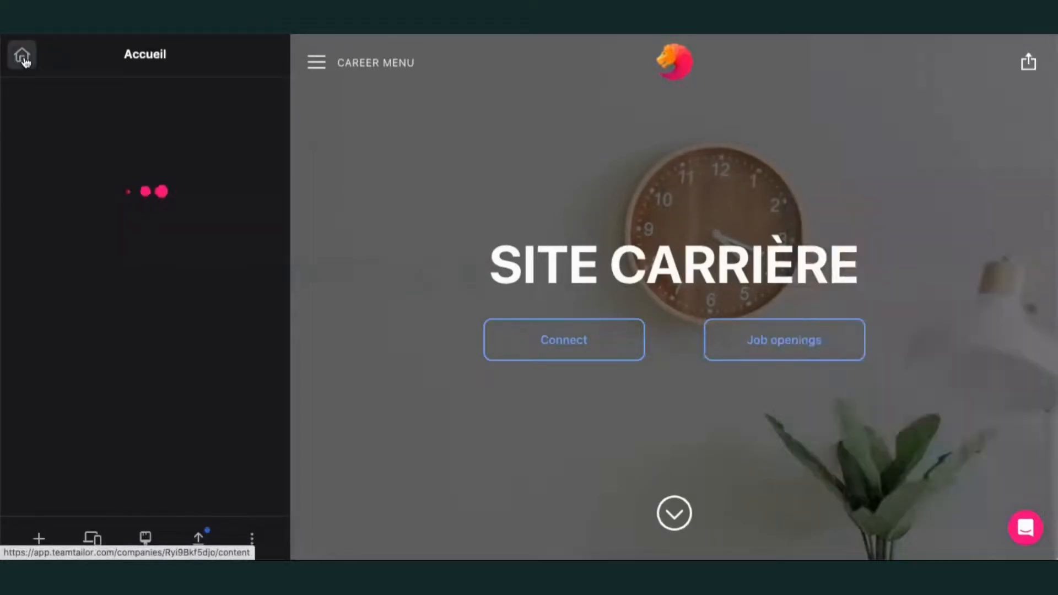
{"action": "left_click", "coordinate": [23, 58]}
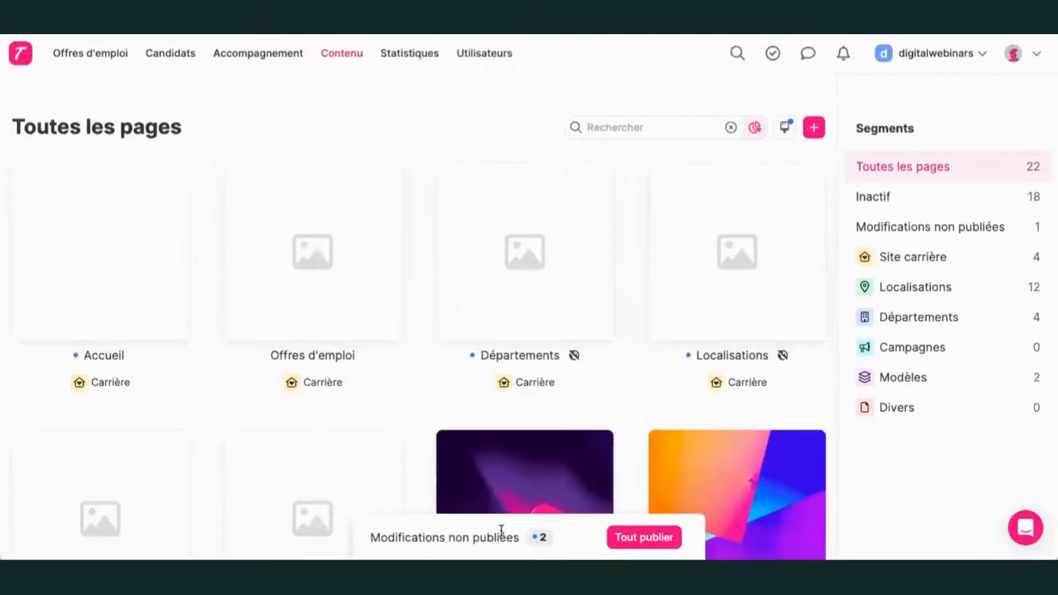
{"action": "left_click", "coordinate": [644, 538]}
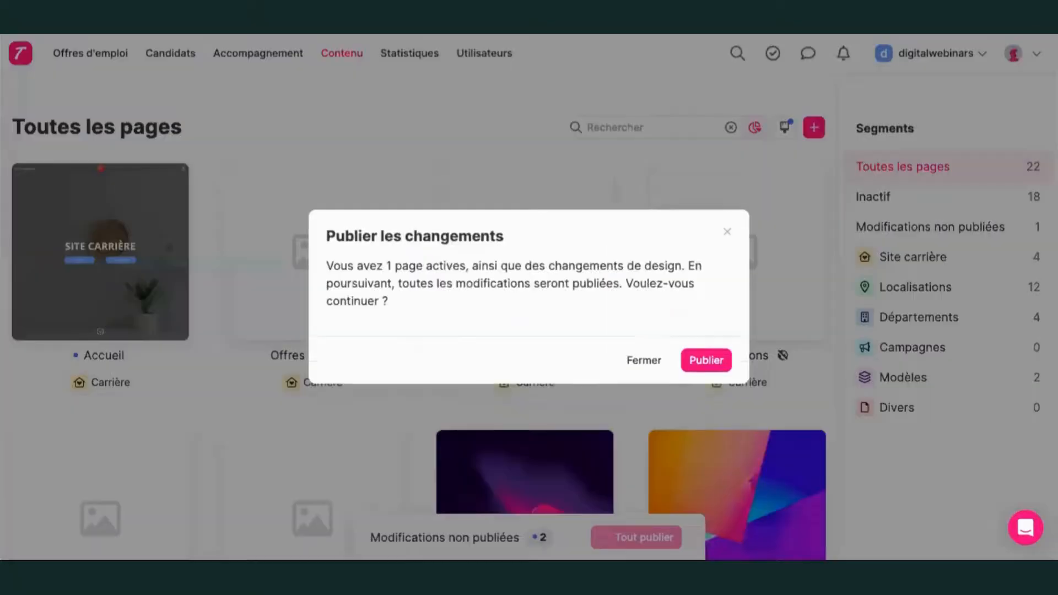
{"action": "left_click", "coordinate": [709, 363]}
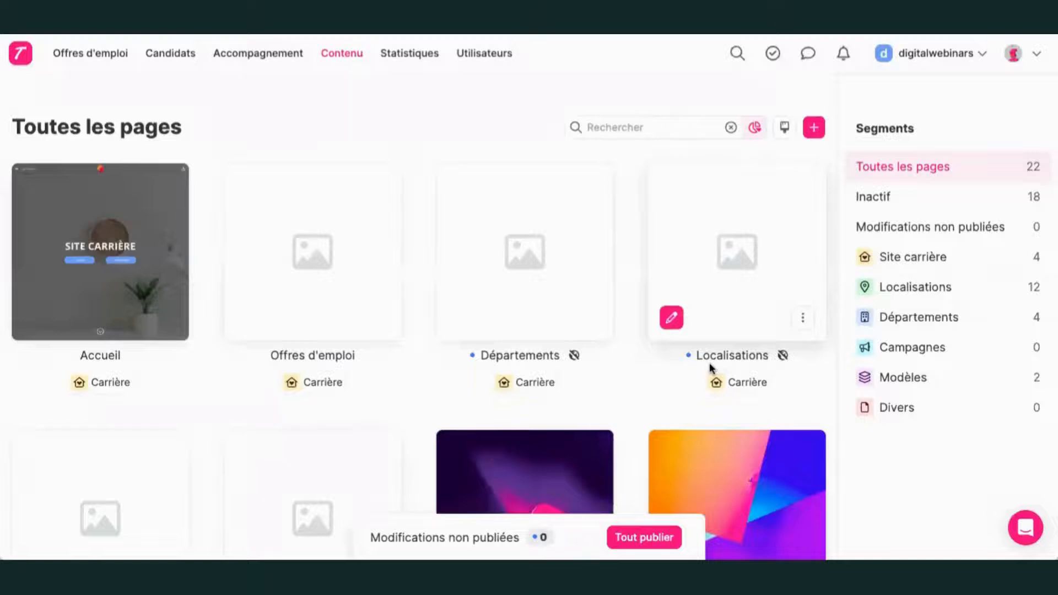
Open the Accueil page's settings and review the sharing image's title, button text, picture, overlay colour, opacity and text colour
{"action": "mouse_move", "coordinate": [78, 232]}
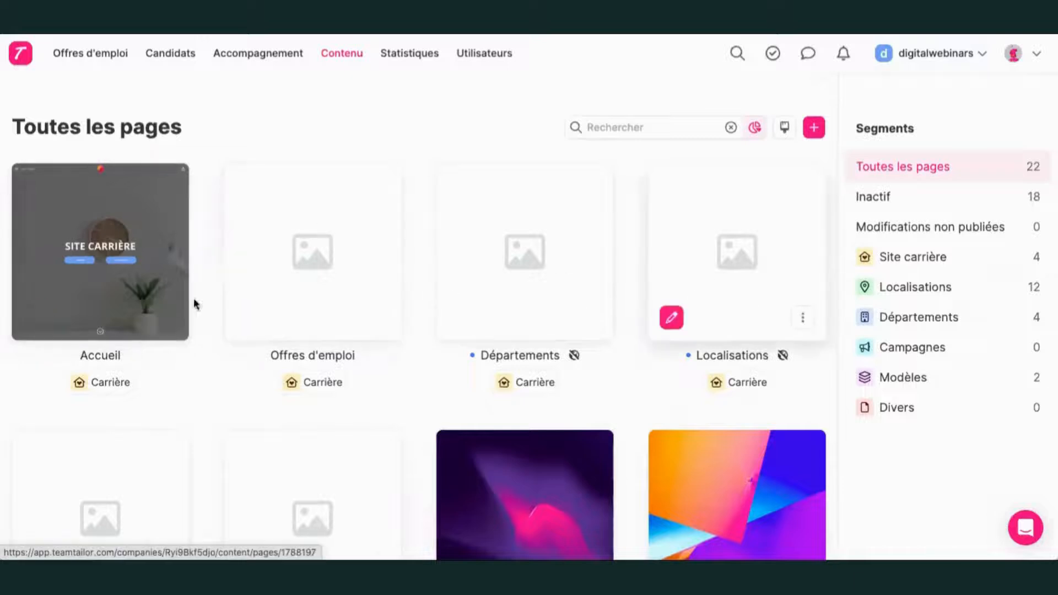
{"action": "left_click", "coordinate": [166, 319]}
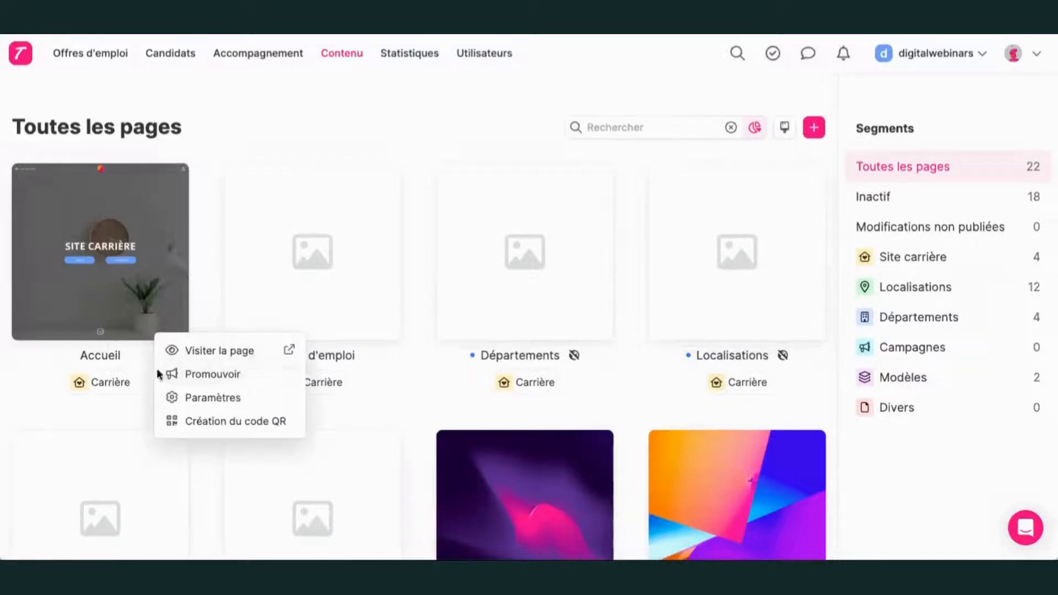
{"action": "left_click", "coordinate": [194, 396]}
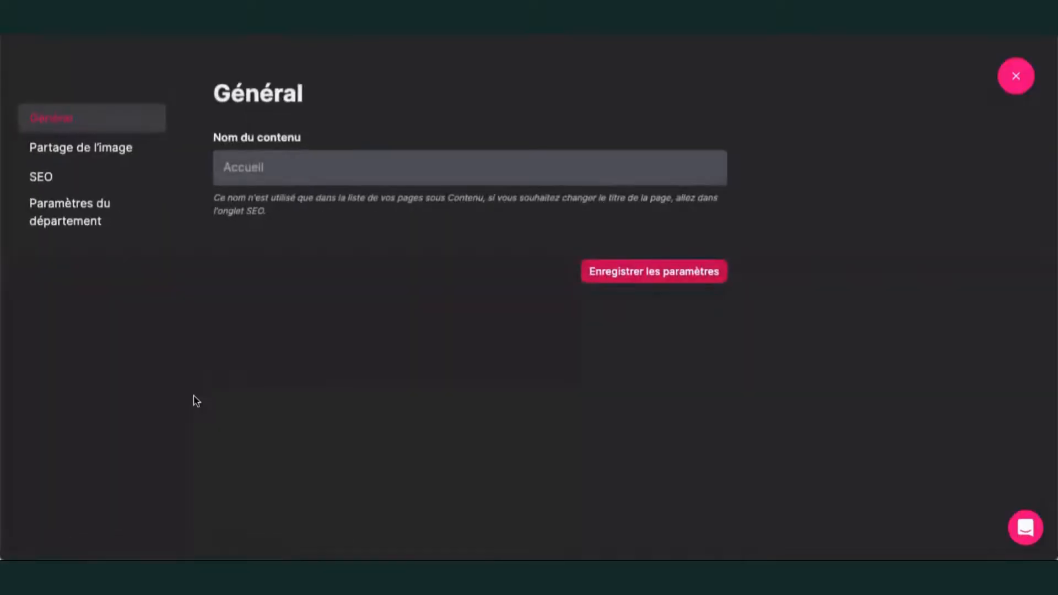
{"action": "left_click", "coordinate": [114, 155]}
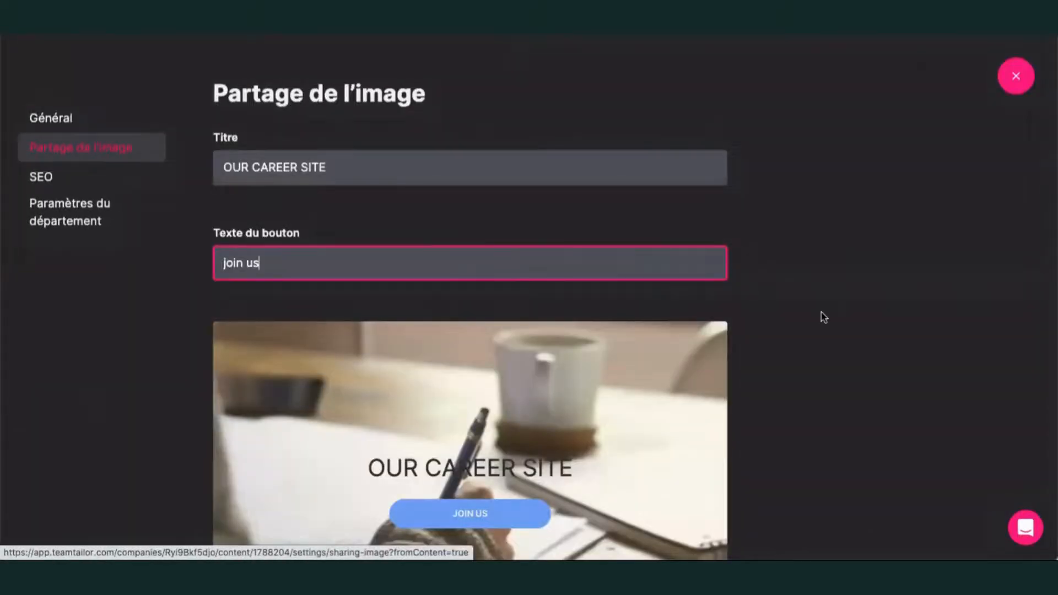
{"action": "scroll", "coordinate": [866, 333], "scroll_direction": "down", "scroll_amount": 1}
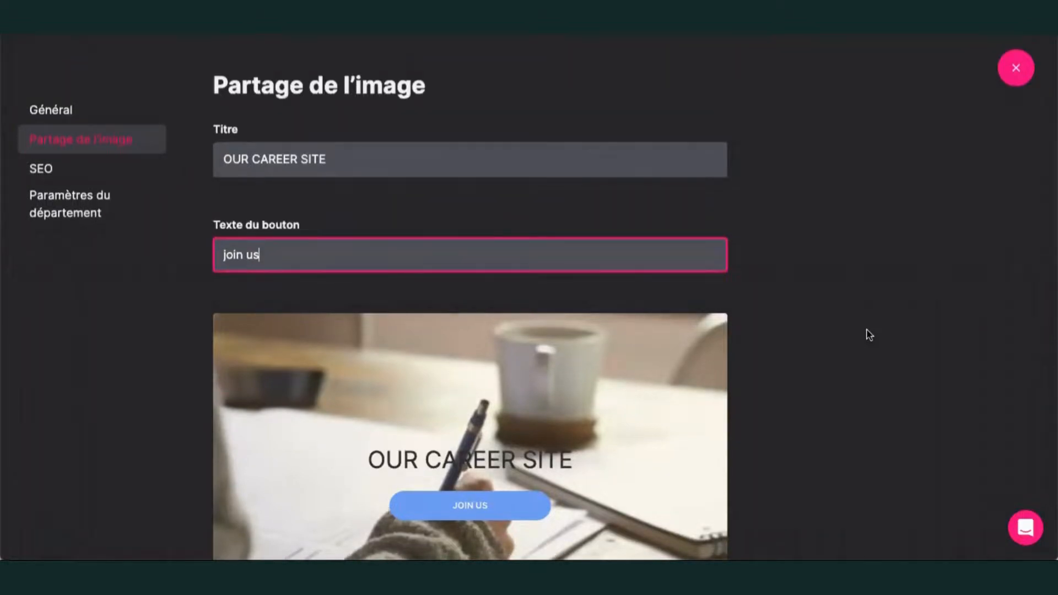
{"action": "scroll", "coordinate": [870, 334], "scroll_direction": "down", "scroll_amount": 1}
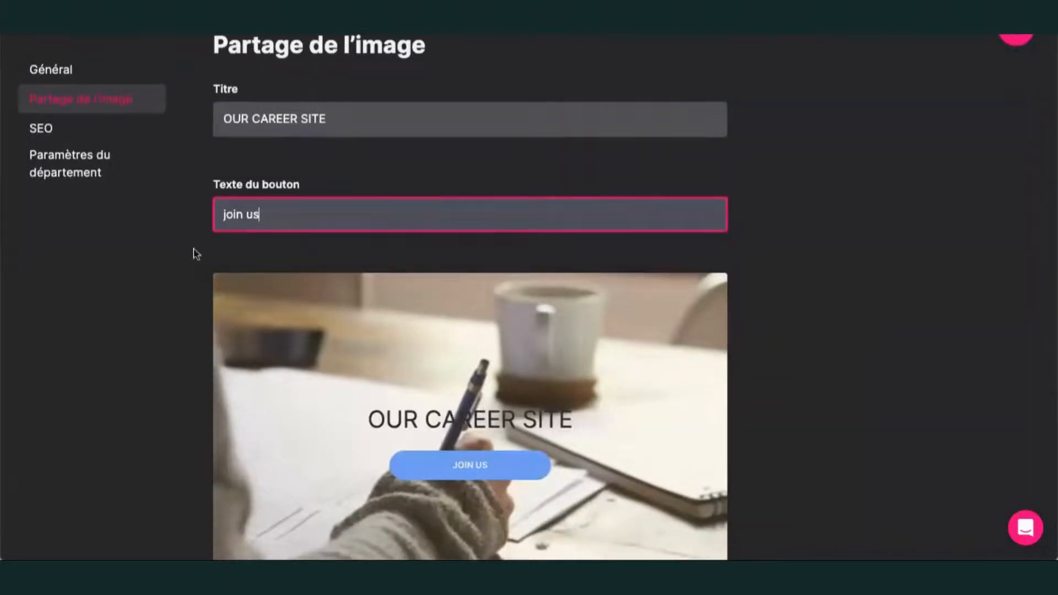
{"action": "scroll", "coordinate": [619, 278], "scroll_direction": "down", "scroll_amount": 1}
{"action": "scroll", "coordinate": [777, 303], "scroll_direction": "down", "scroll_amount": 4}
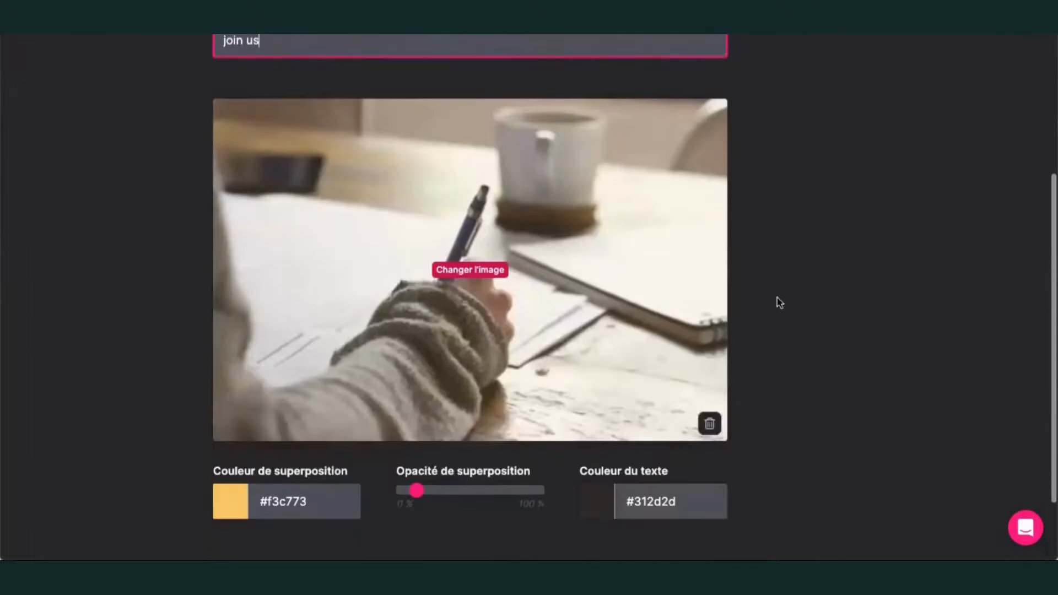
{"action": "scroll", "coordinate": [703, 320], "scroll_direction": "up", "scroll_amount": 4}
{"action": "scroll", "coordinate": [714, 337], "scroll_direction": "down", "scroll_amount": 5}
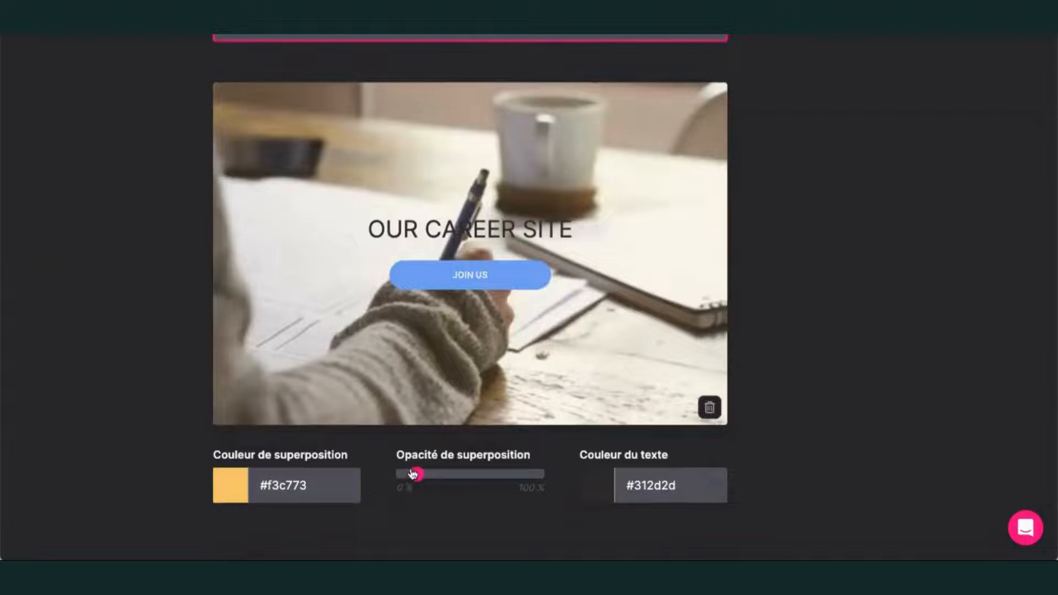
{"action": "mouse_move", "coordinate": [413, 474]}
{"action": "left_mouse_down"}
{"action": "mouse_move", "coordinate": [487, 505]}
{"action": "mouse_move", "coordinate": [411, 491]}
{"action": "left_mouse_up"}
{"action": "scroll", "coordinate": [842, 454], "scroll_direction": "up", "scroll_amount": 5}
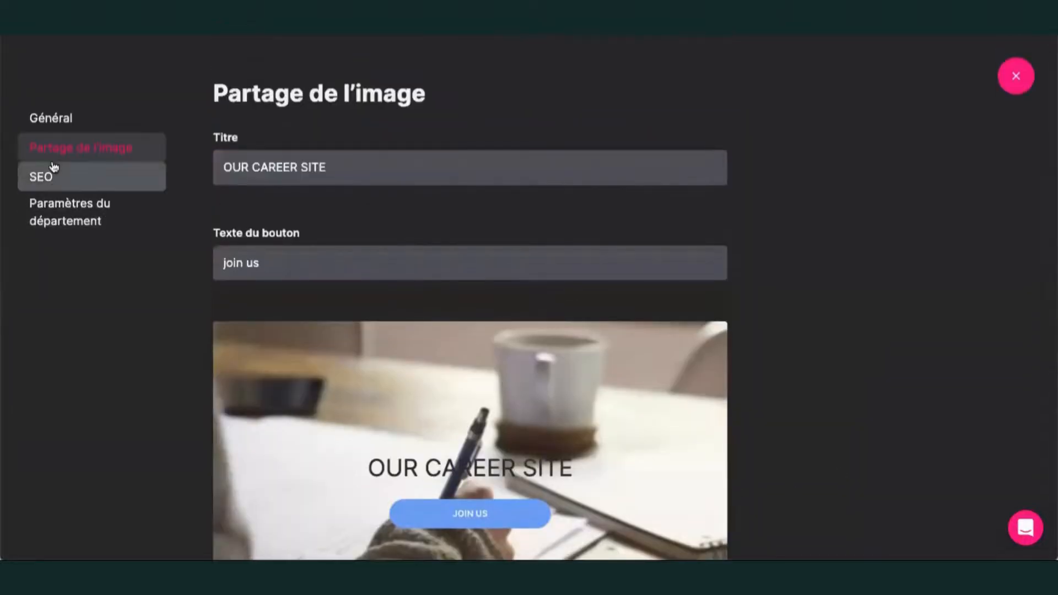
Review the Accueil page's SEO settings and department naming, and close the settings without saving
{"action": "left_click", "coordinate": [43, 183]}
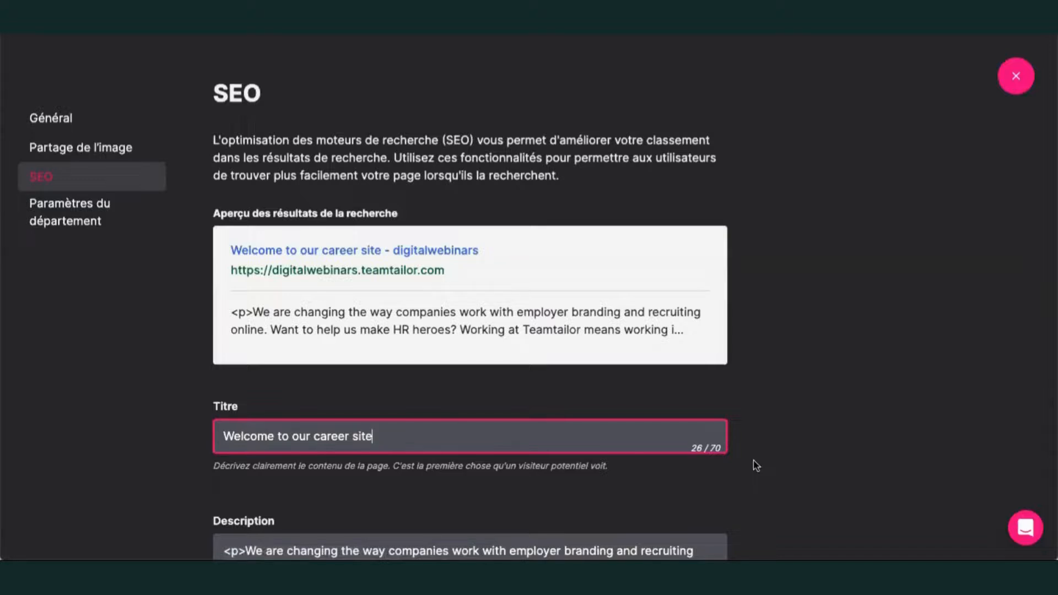
{"action": "left_click", "coordinate": [61, 215]}
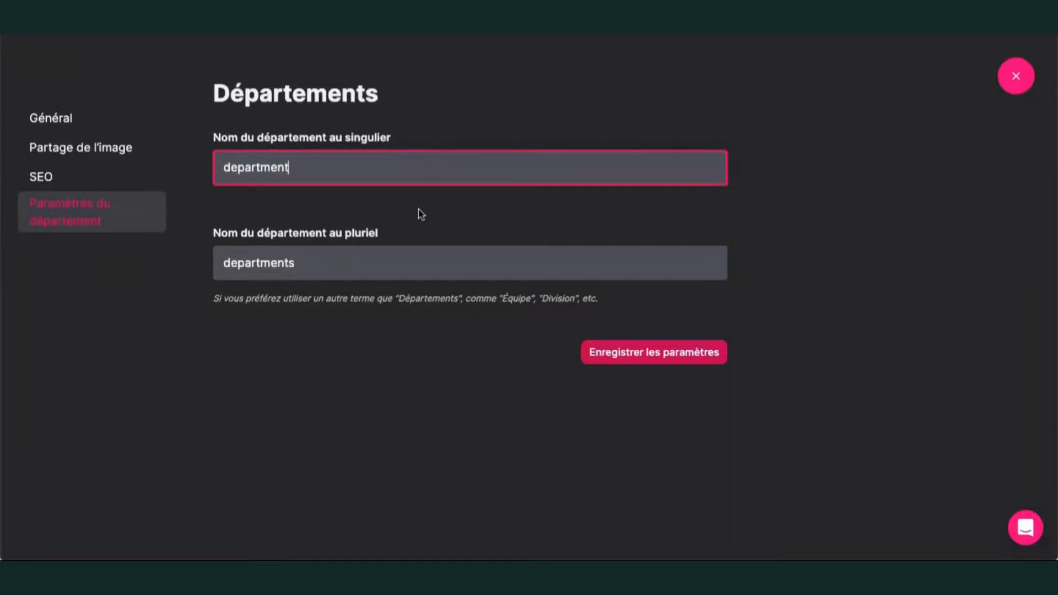
{"action": "left_click", "coordinate": [1016, 75]}
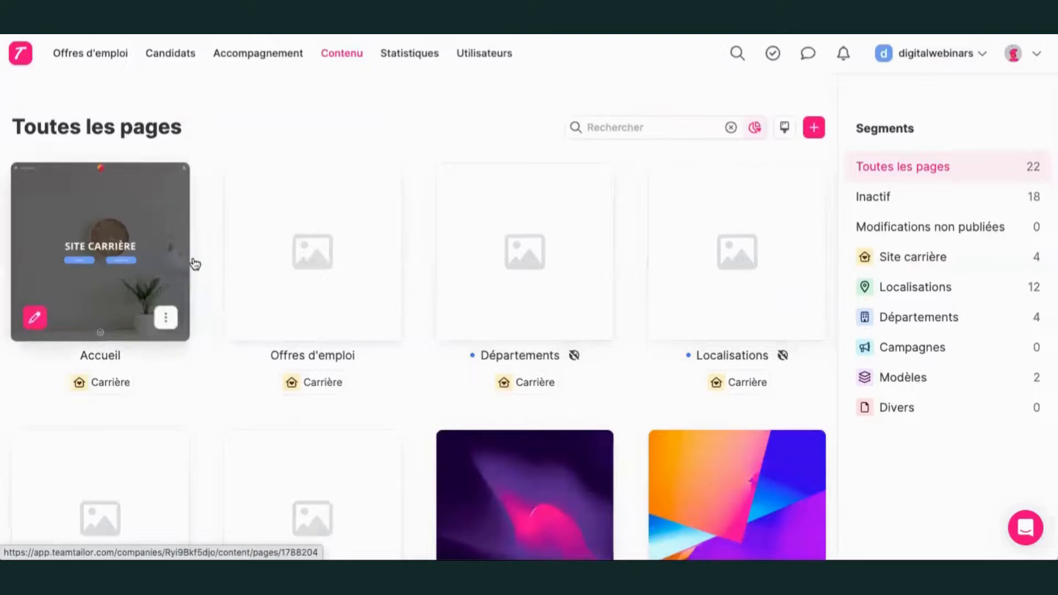
Look through all the content pages and the page types offered for a new page, without creating one
{"action": "scroll", "coordinate": [692, 307], "scroll_direction": "down", "scroll_amount": 15}
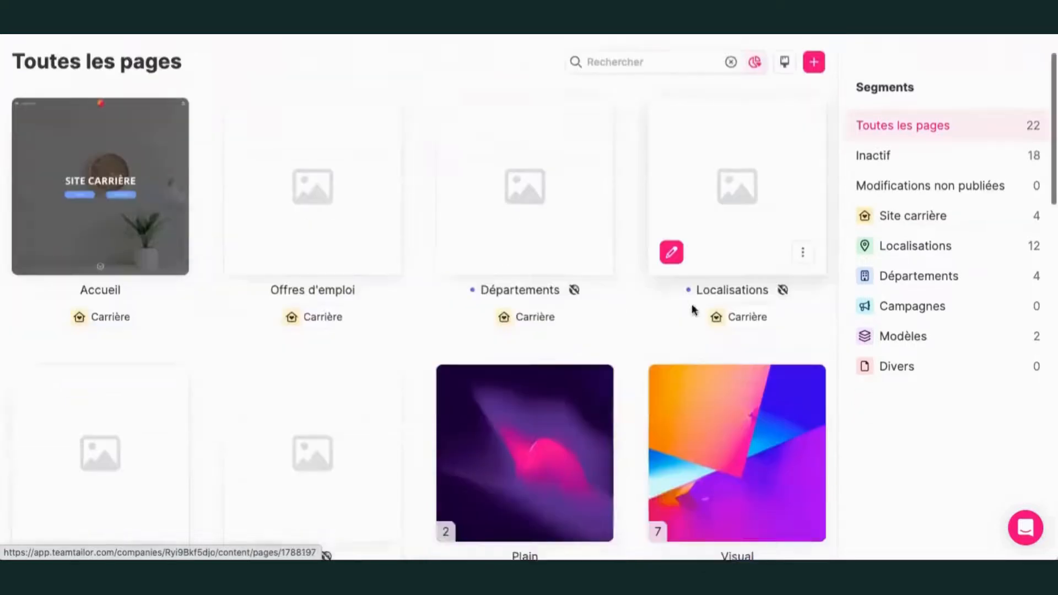
{"action": "scroll", "coordinate": [693, 309], "scroll_direction": "down", "scroll_amount": 5}
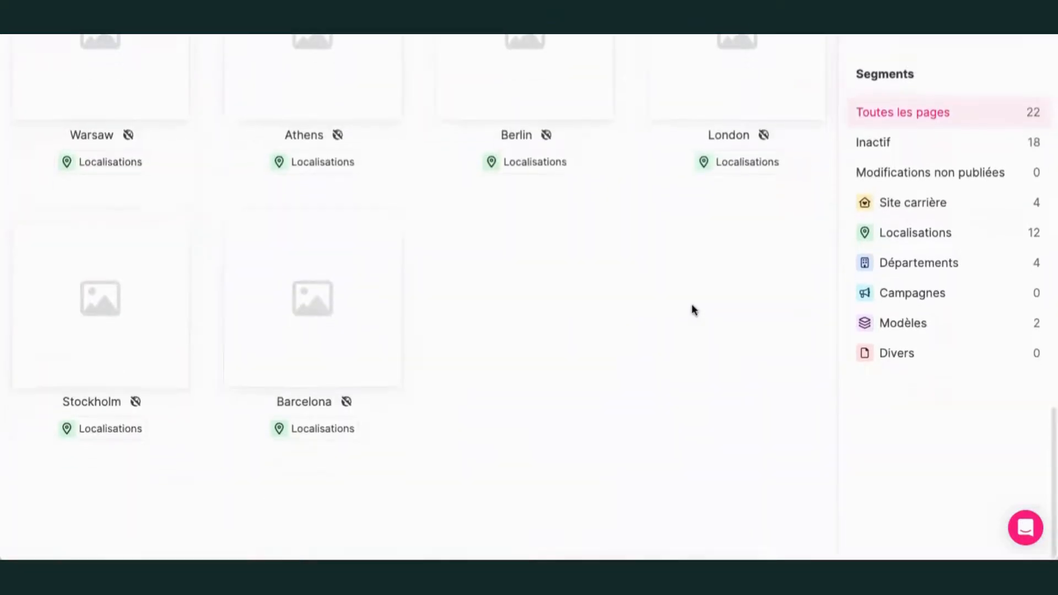
{"action": "scroll", "coordinate": [693, 310], "scroll_direction": "up", "scroll_amount": 15}
{"action": "scroll", "coordinate": [692, 310], "scroll_direction": "up", "scroll_amount": 3}
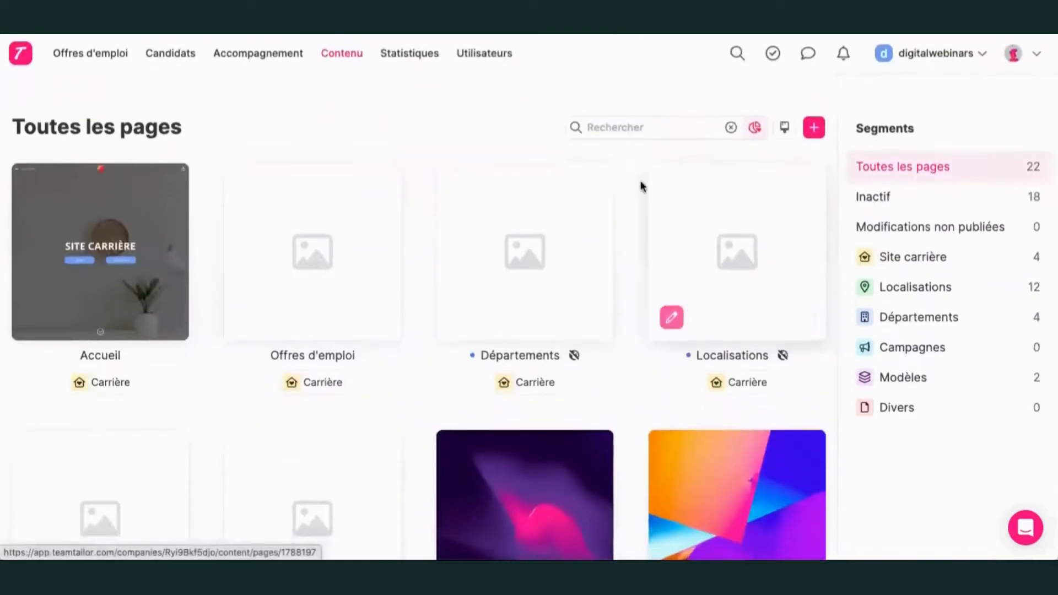
{"action": "left_click", "coordinate": [814, 129]}
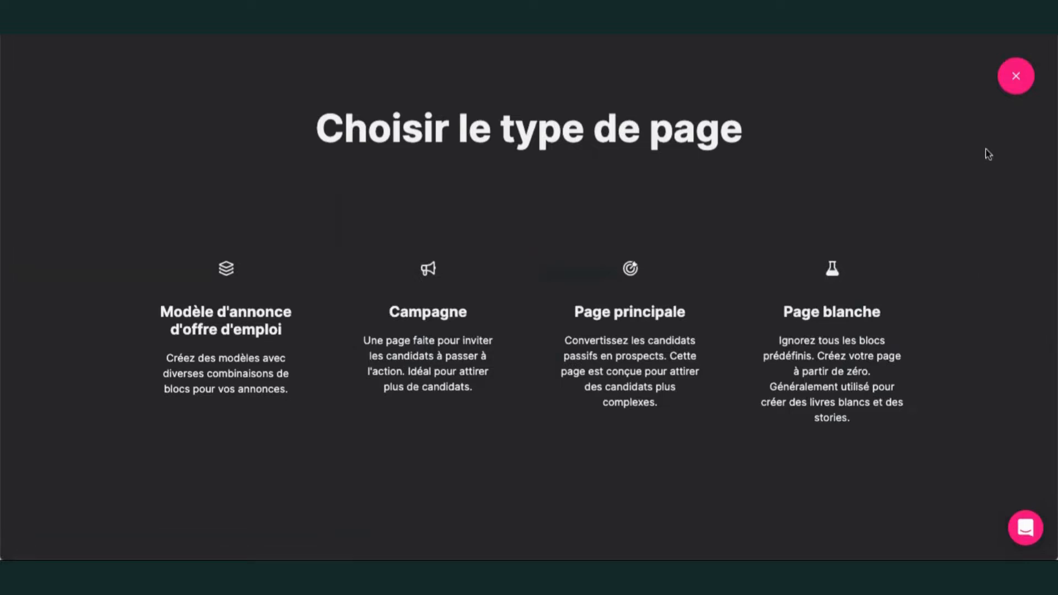
{"action": "left_click", "coordinate": [1015, 78]}
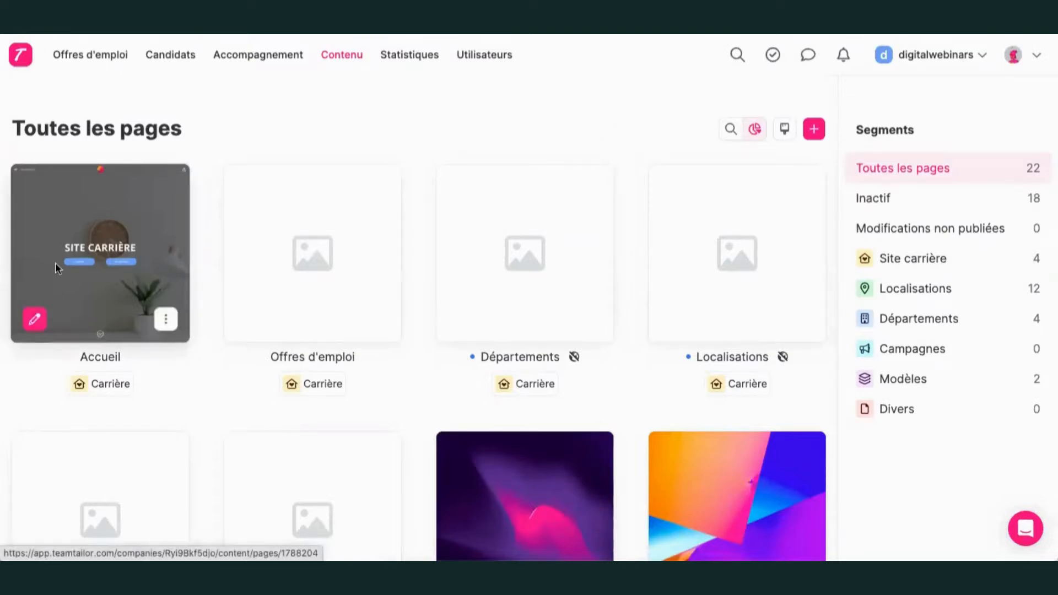
Look at the Accueil page's options and open the published career site from the company options
{"action": "left_click", "coordinate": [166, 321]}
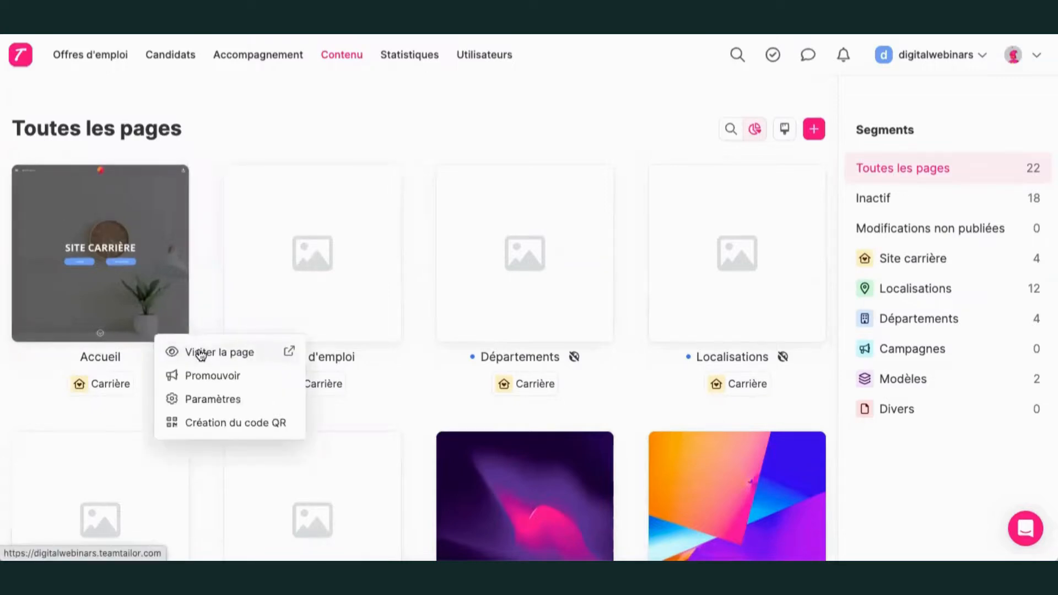
{"action": "left_click", "coordinate": [948, 56]}
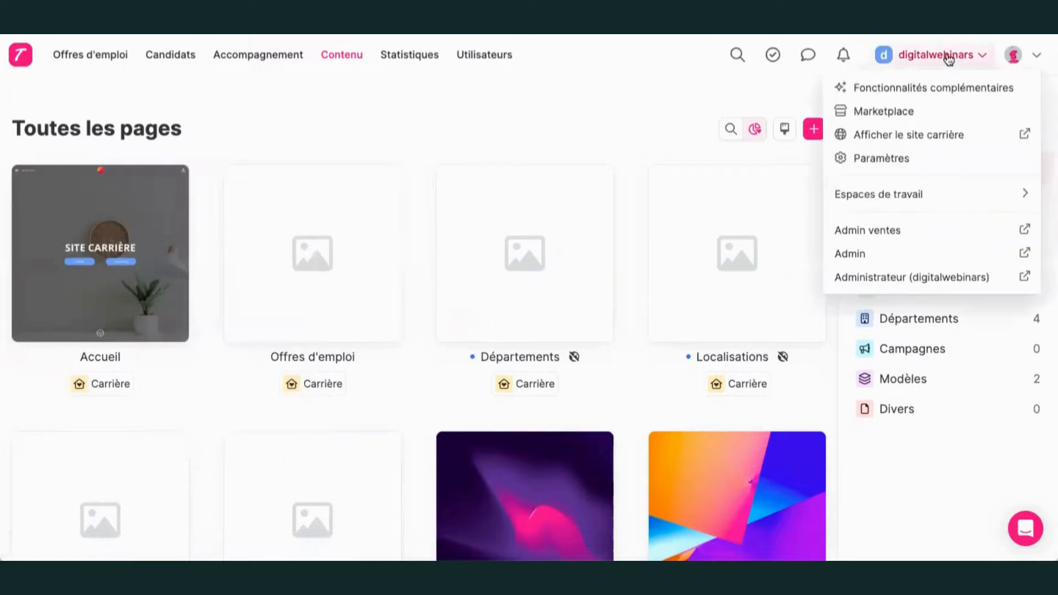
{"action": "left_click", "coordinate": [918, 137]}
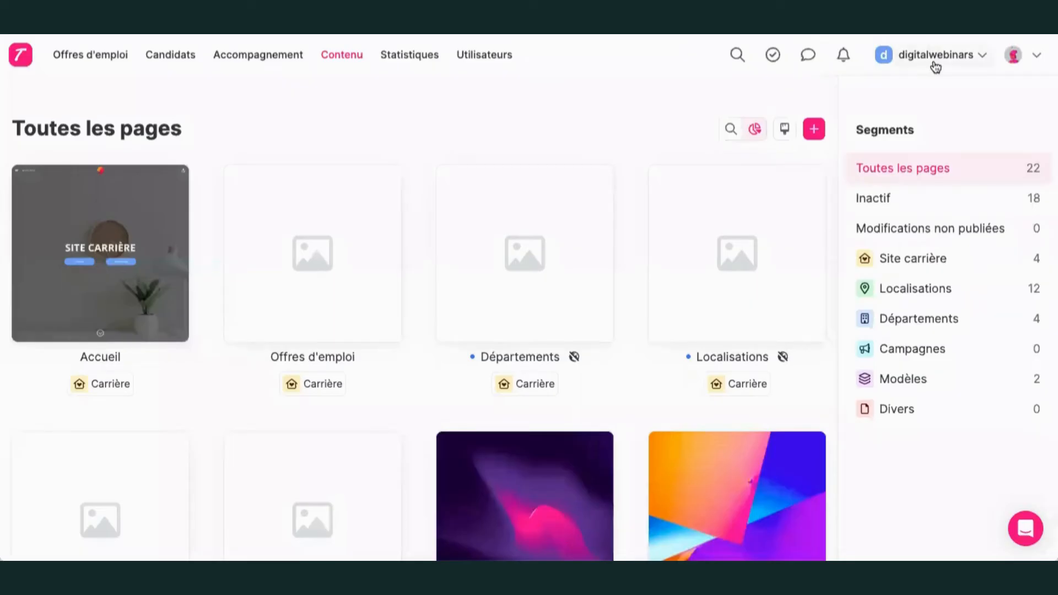
Examine the Domaine et SSL section of the company settings, and return to the content pages
{"action": "left_click", "coordinate": [935, 62]}
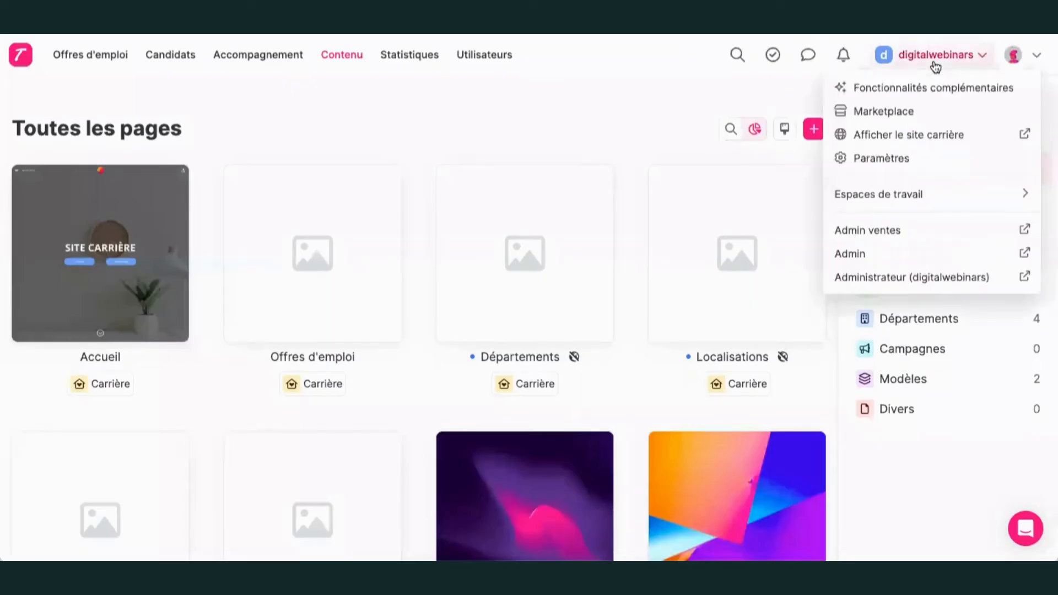
{"action": "left_click", "coordinate": [888, 158]}
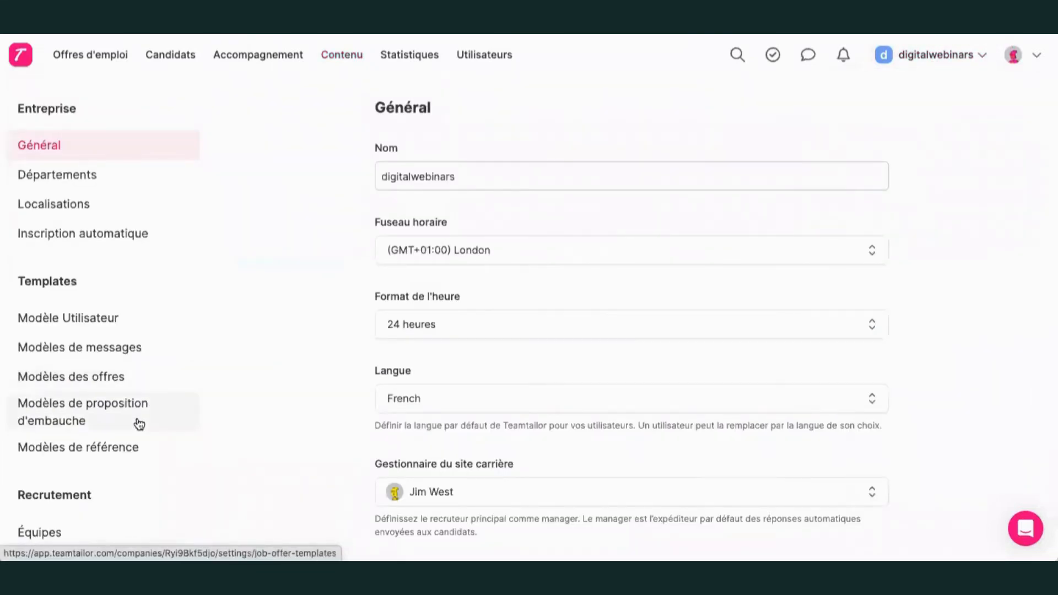
{"action": "scroll", "coordinate": [139, 423], "scroll_direction": "down", "scroll_amount": 6}
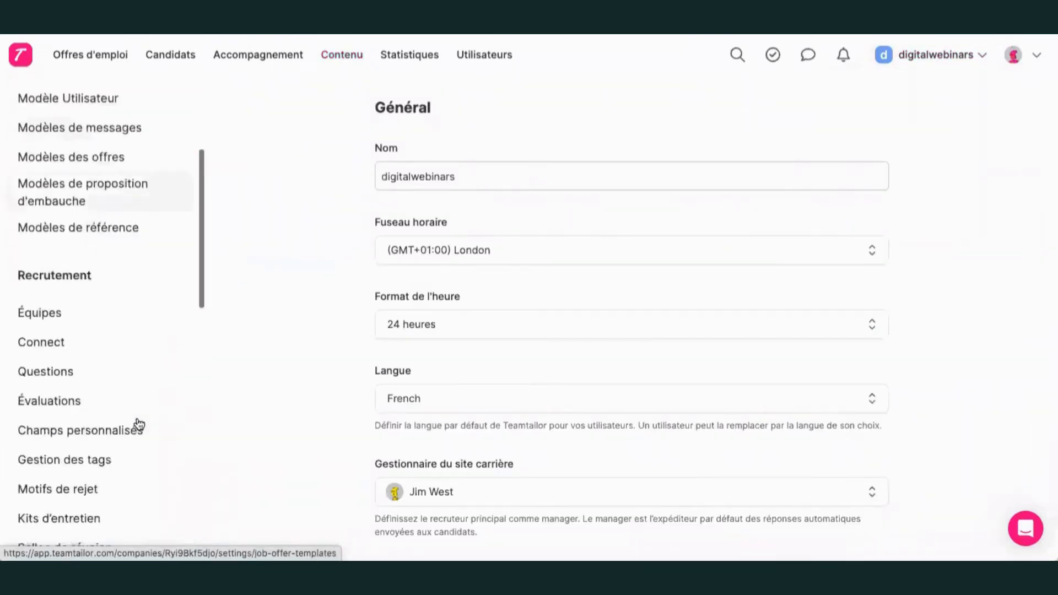
{"action": "scroll", "coordinate": [64, 197], "scroll_direction": "down", "scroll_amount": 4}
{"action": "scroll", "coordinate": [63, 193], "scroll_direction": "down", "scroll_amount": 4}
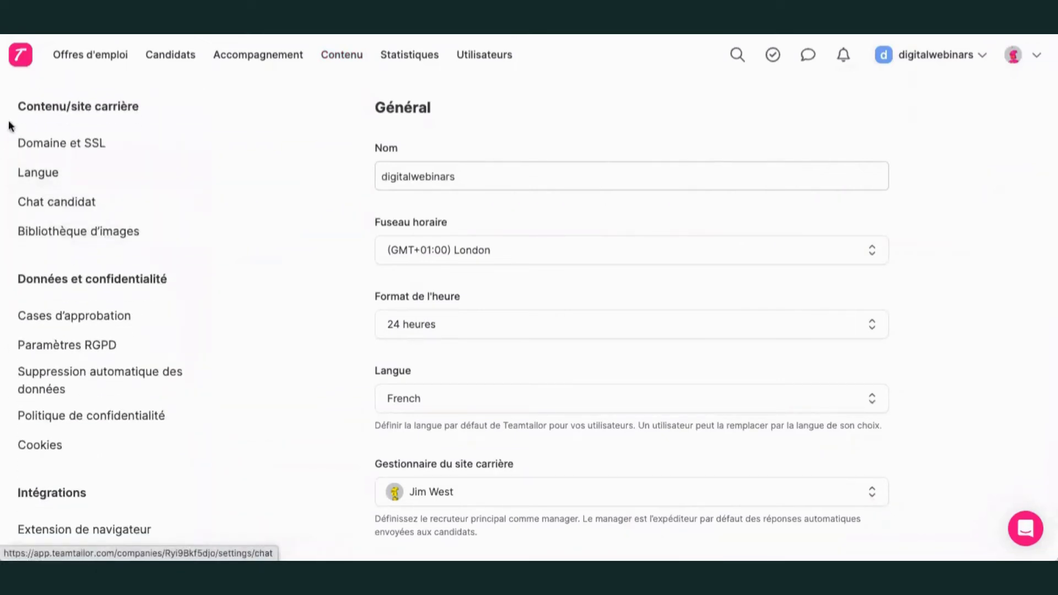
{"action": "left_click", "coordinate": [97, 151]}
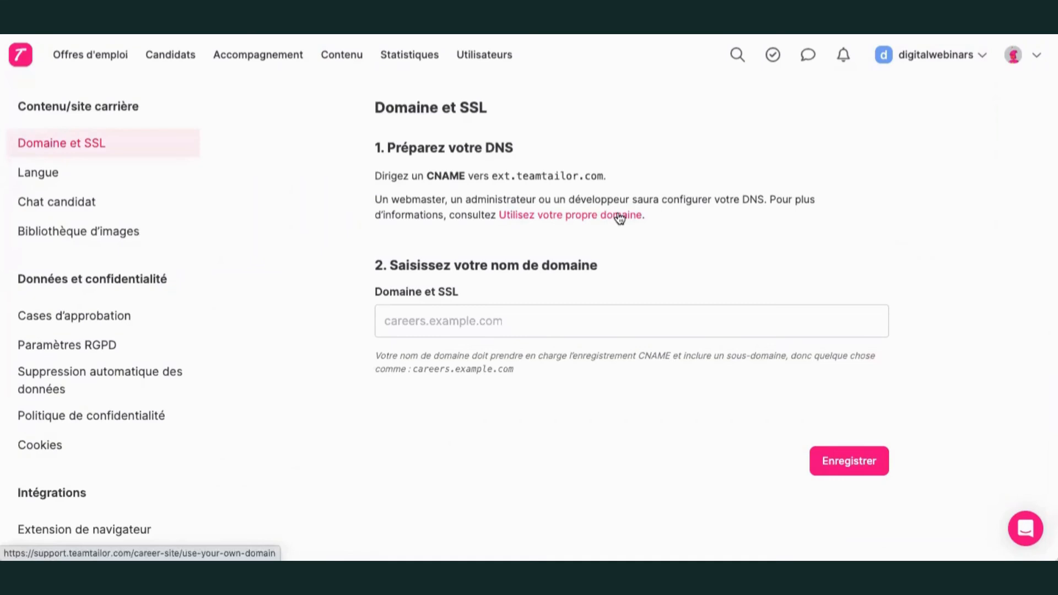
{"action": "left_click", "coordinate": [341, 59]}
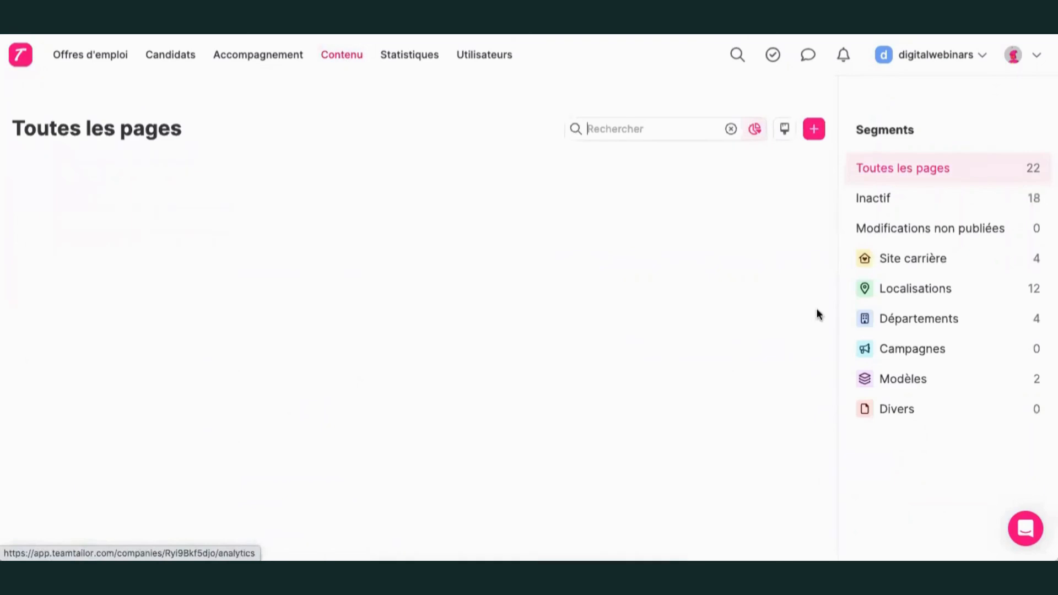